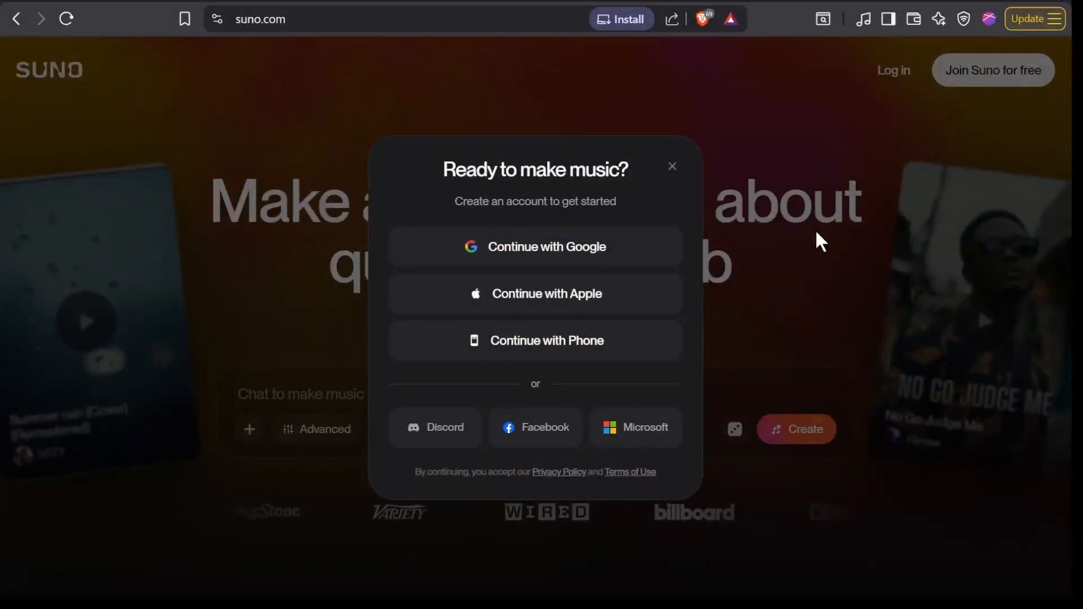
- Sign in with Google and open the Create page
{"action": "left_click", "coordinate": [610, 250]}
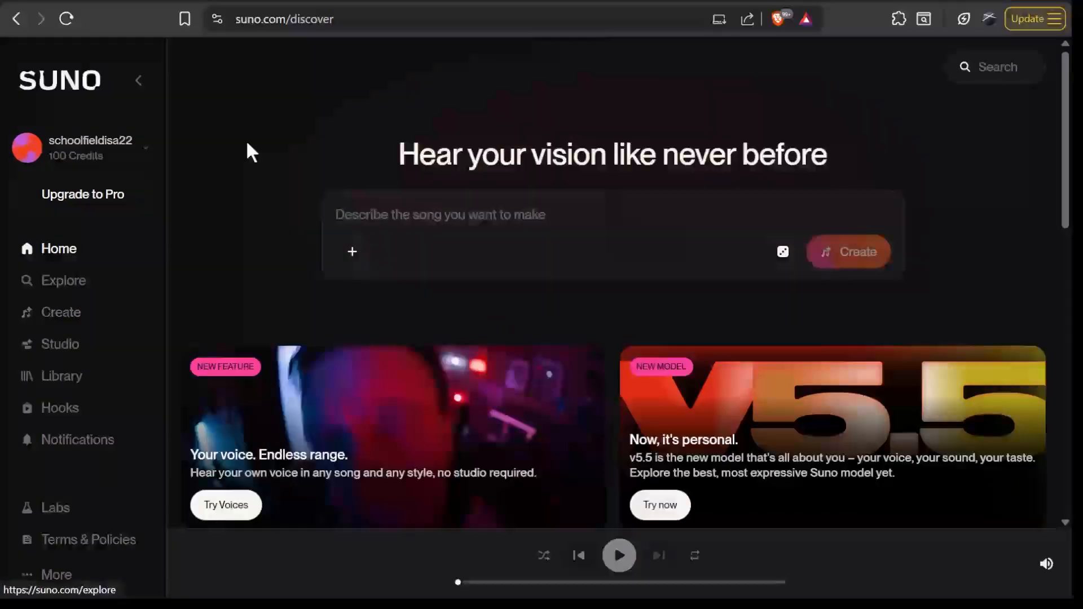
{"action": "left_click", "coordinate": [93, 320]}
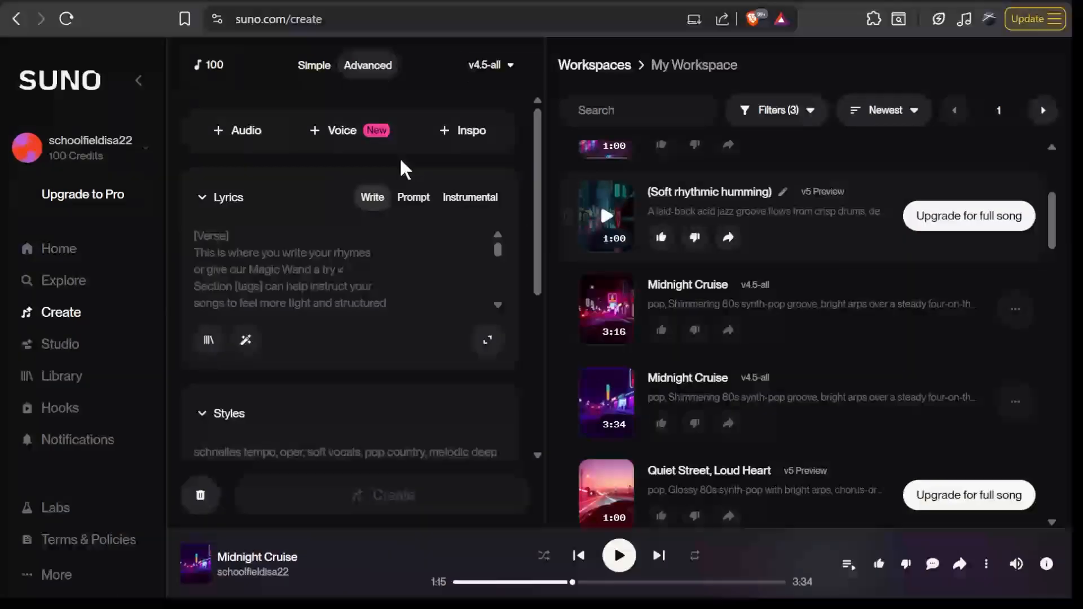
- Browse the songs stored in My Workspace
{"action": "left_click", "coordinate": [581, 65]}
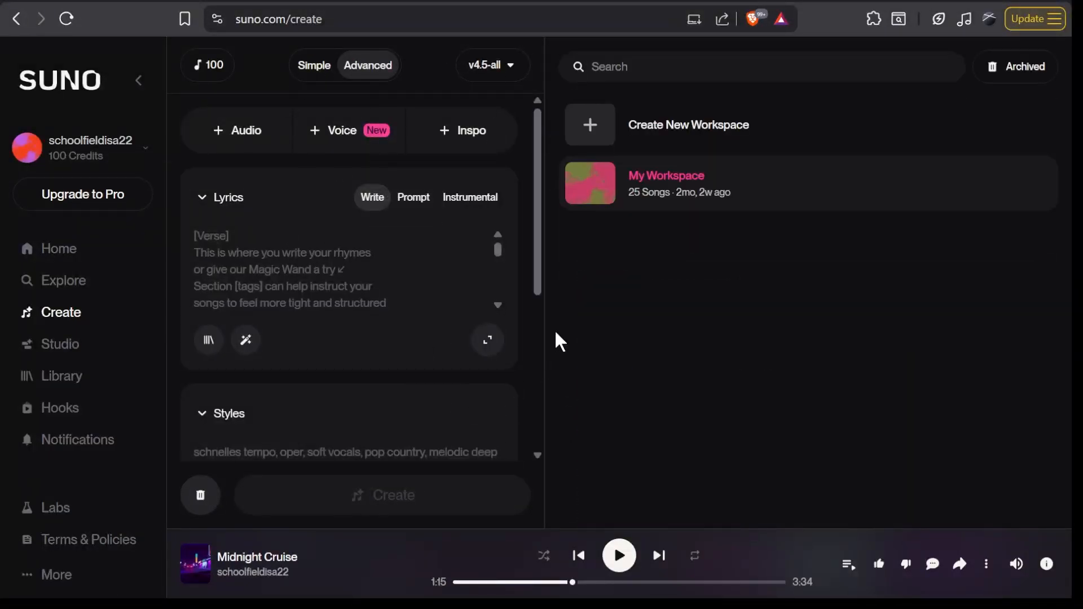
{"action": "left_click", "coordinate": [645, 196]}
{"action": "scroll", "coordinate": [718, 361], "scroll_direction": "down", "scroll_amount": 10}
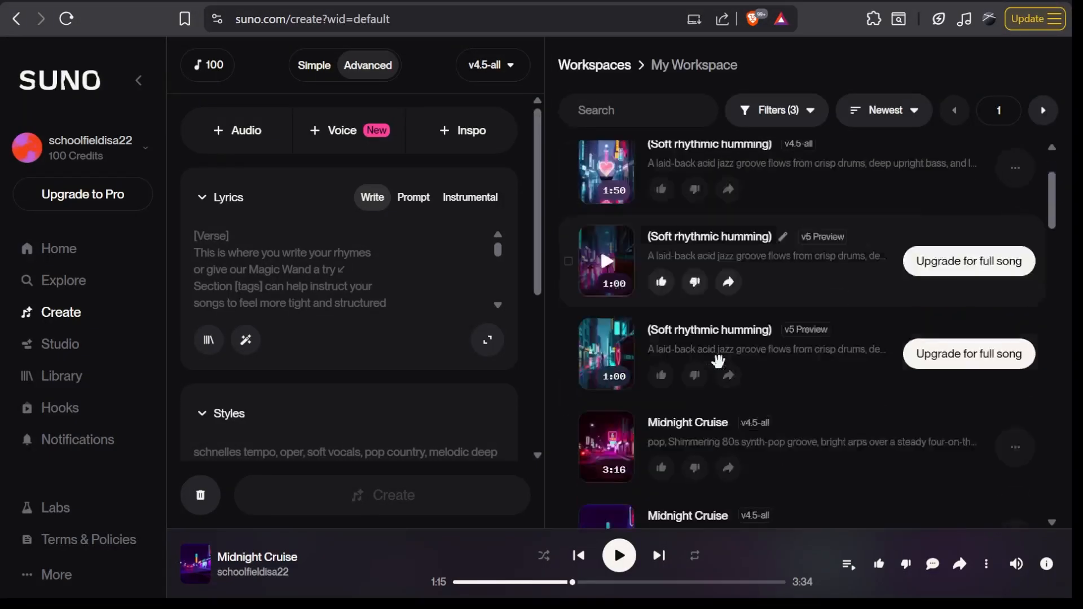
{"action": "scroll", "coordinate": [718, 361], "scroll_direction": "down", "scroll_amount": 5}
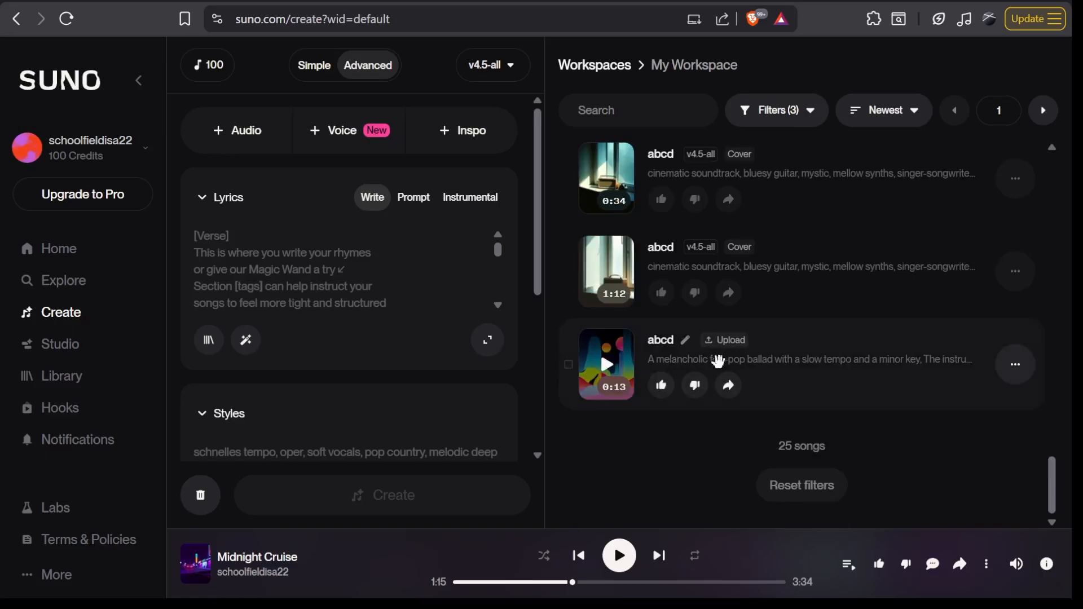
{"action": "scroll", "coordinate": [719, 362], "scroll_direction": "up", "scroll_amount": 10}
{"action": "scroll", "coordinate": [718, 361], "scroll_direction": "up", "scroll_amount": 5}
{"action": "scroll", "coordinate": [718, 361], "scroll_direction": "down", "scroll_amount": 5}
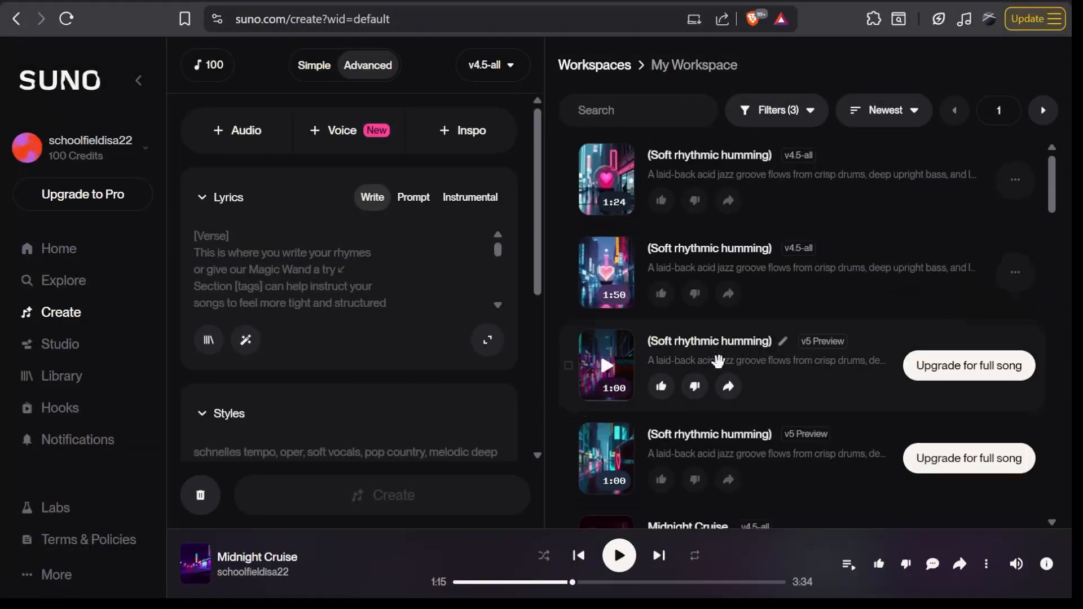
{"action": "scroll", "coordinate": [718, 361], "scroll_direction": "up", "scroll_amount": 1}
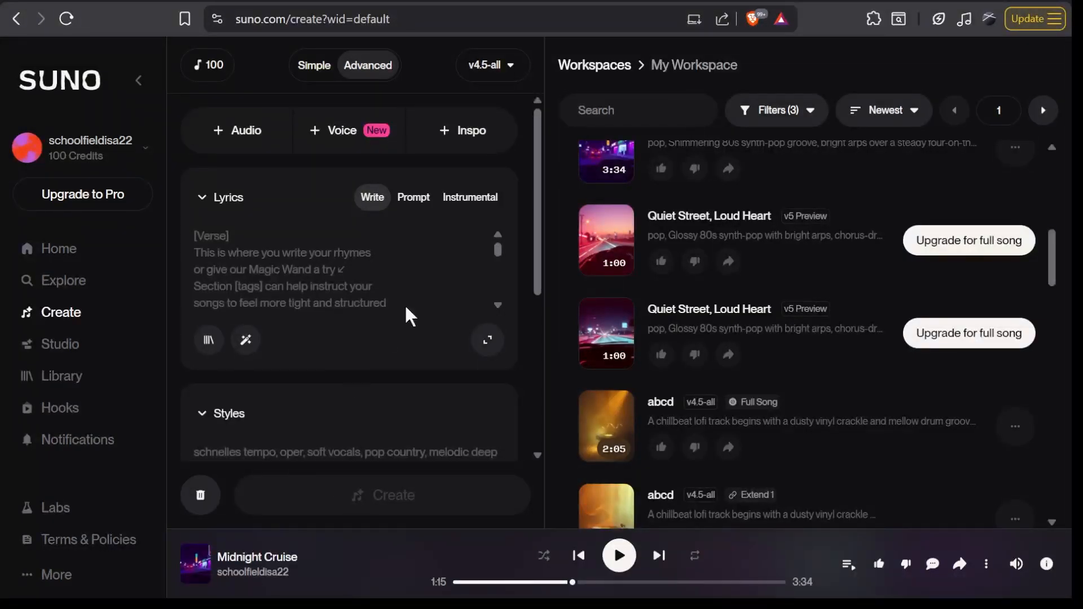
{"action": "left_click", "coordinate": [607, 67]}
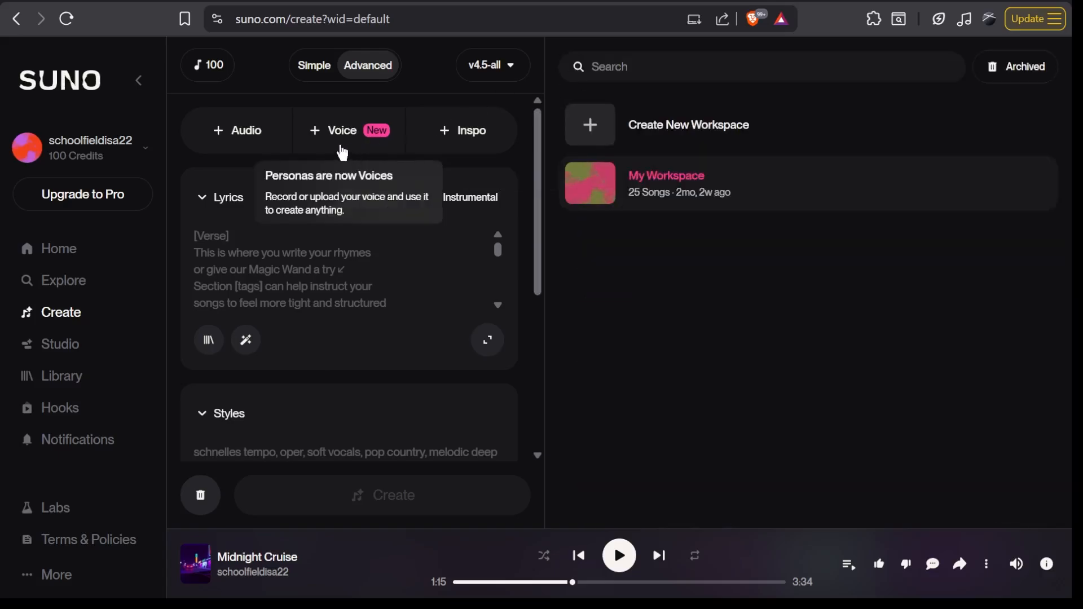
- Compare the Simple and Advanced creation modes, ending in Simple mode
{"action": "left_click", "coordinate": [317, 66]}
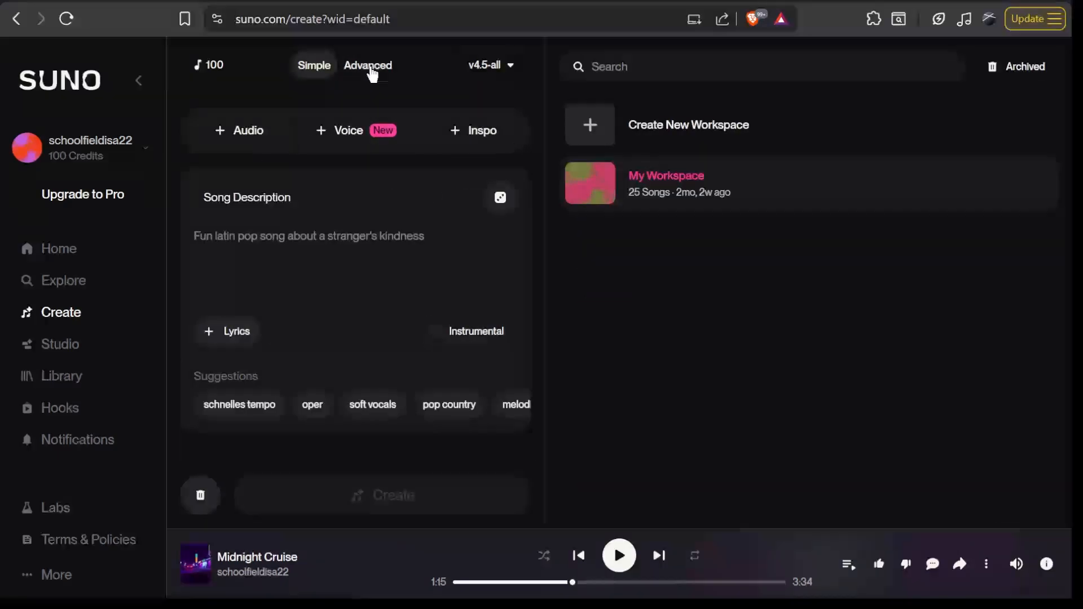
{"action": "left_click", "coordinate": [370, 67]}
{"action": "left_click", "coordinate": [325, 69]}
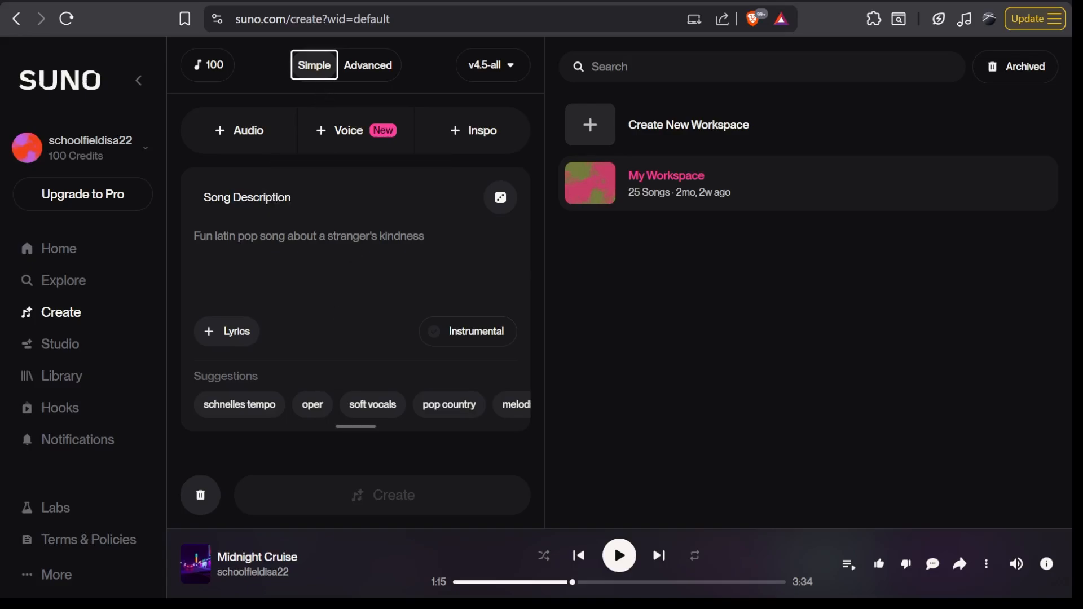
{"action": "left_click", "coordinate": [197, 236]}
{"action": "left_click", "coordinate": [239, 338]}
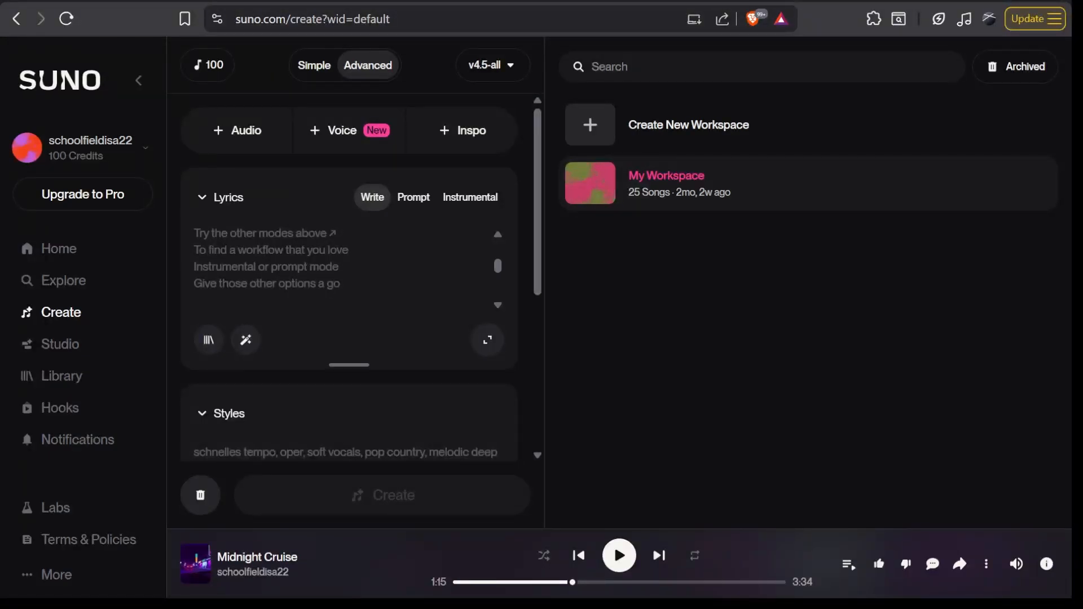
{"action": "left_click", "coordinate": [305, 69]}
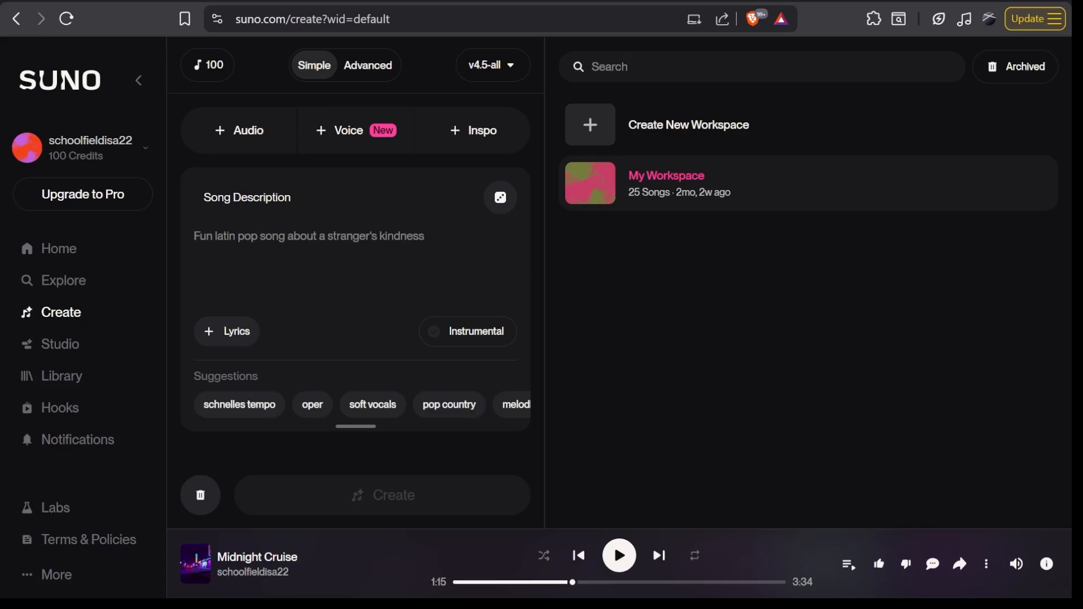
- Browse the style suggestions and fill the song description with a random idea
{"action": "key", "text": "Tab"}
{"action": "scroll", "coordinate": [404, 412], "scroll_direction": "right", "scroll_amount": 5}
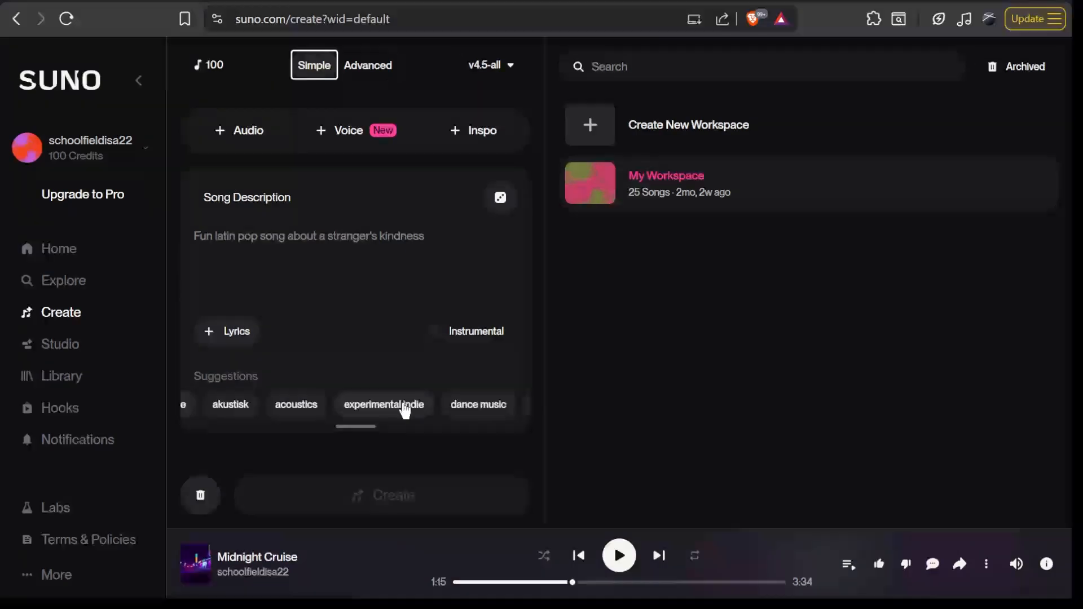
{"action": "scroll", "coordinate": [459, 409], "scroll_direction": "right", "scroll_amount": 3}
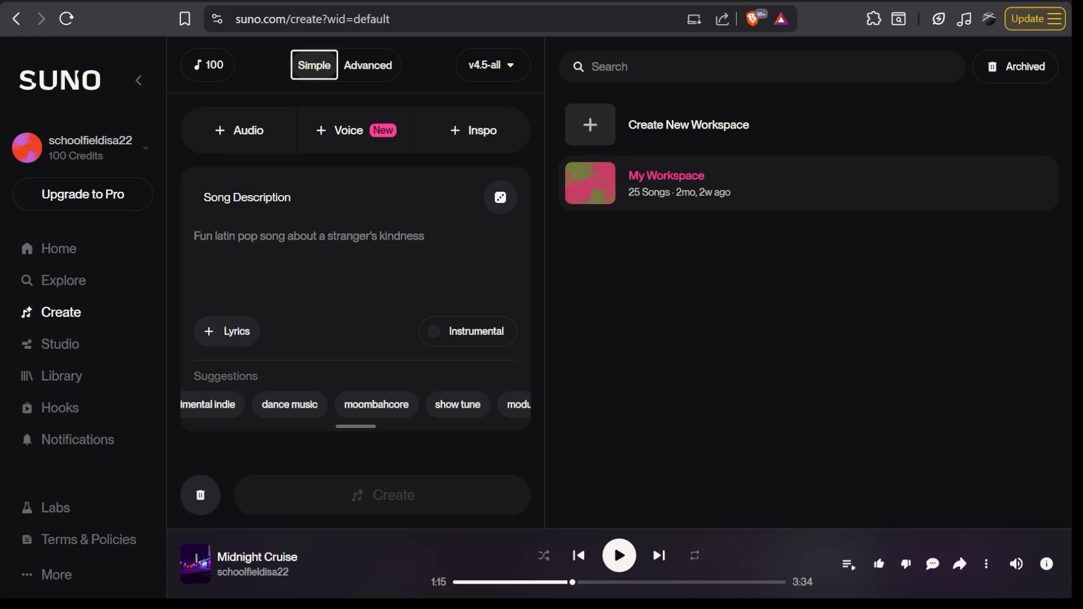
{"action": "left_click", "coordinate": [492, 198]}
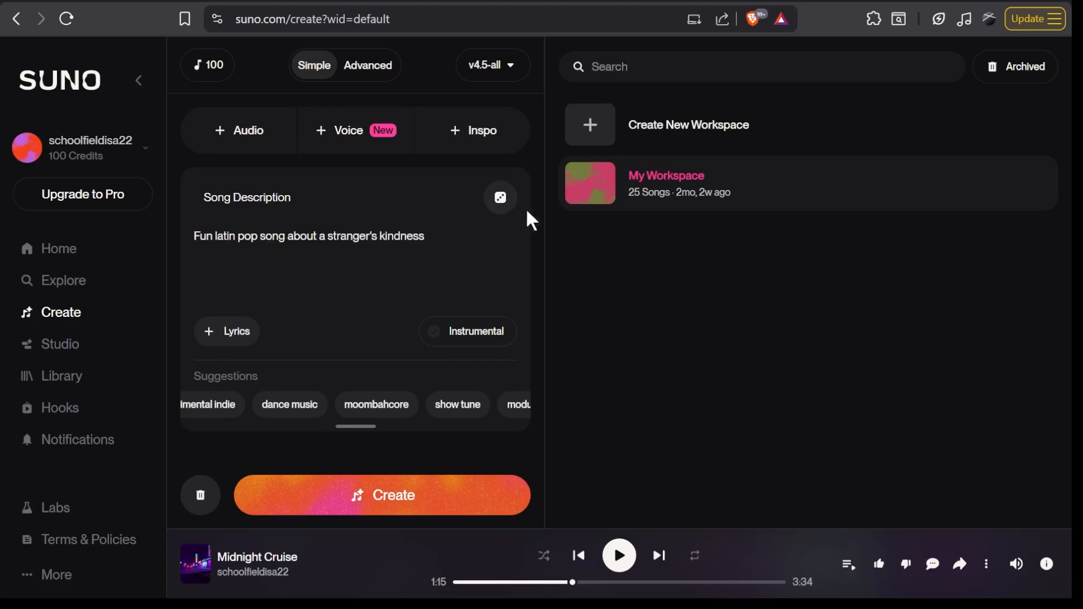
- Open My Workspace and load the 0:55 abcd Extend 1 track as Cover audio
{"action": "left_click", "coordinate": [638, 176]}
{"action": "scroll", "coordinate": [726, 407], "scroll_direction": "down", "scroll_amount": 5}
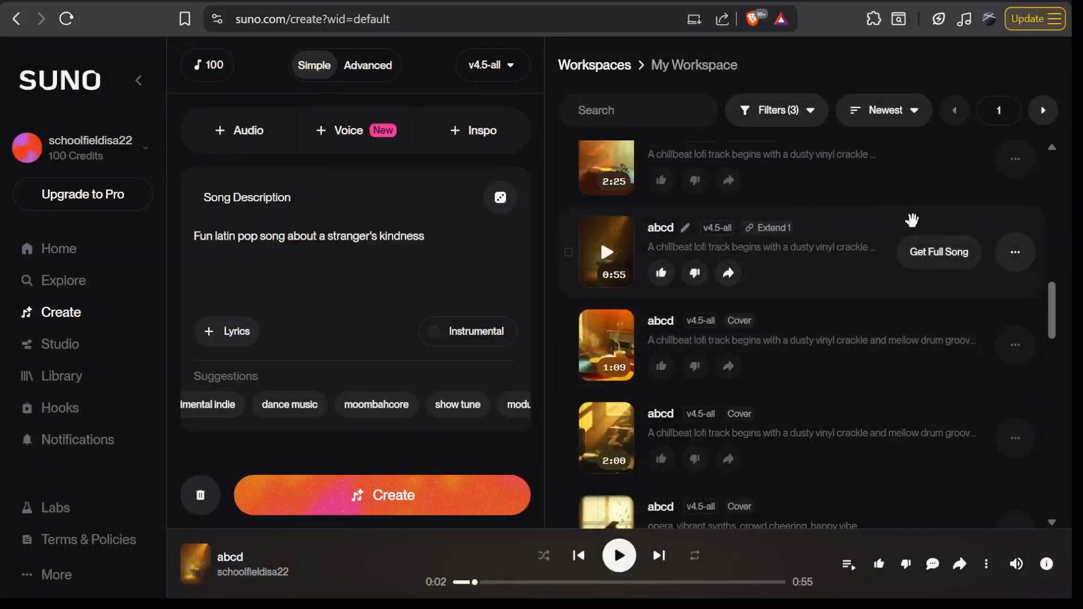
{"action": "left_click", "coordinate": [1015, 254]}
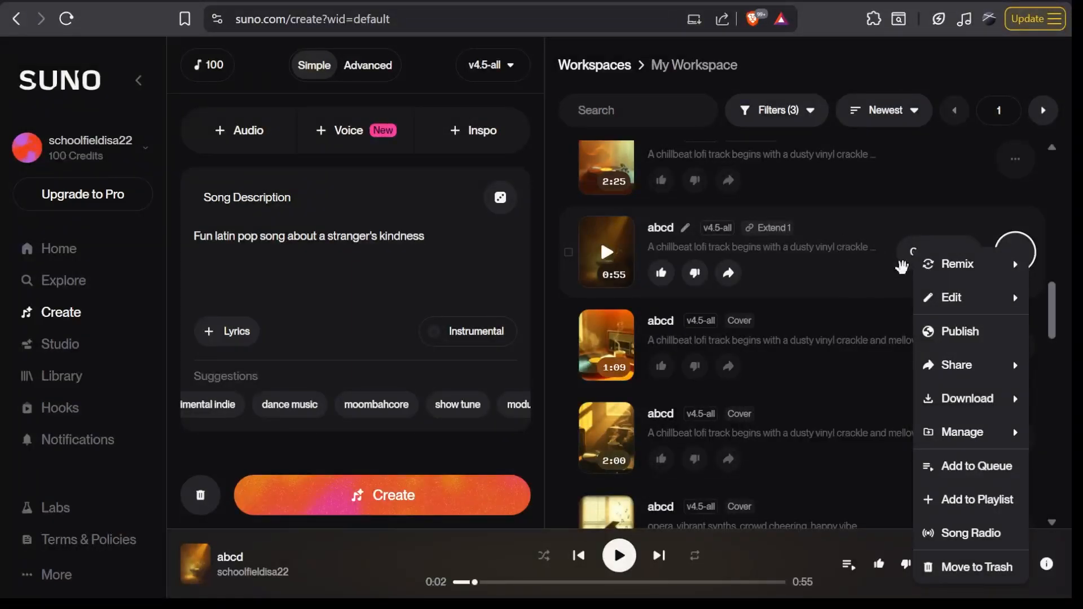
{"action": "left_click", "coordinate": [834, 271]}
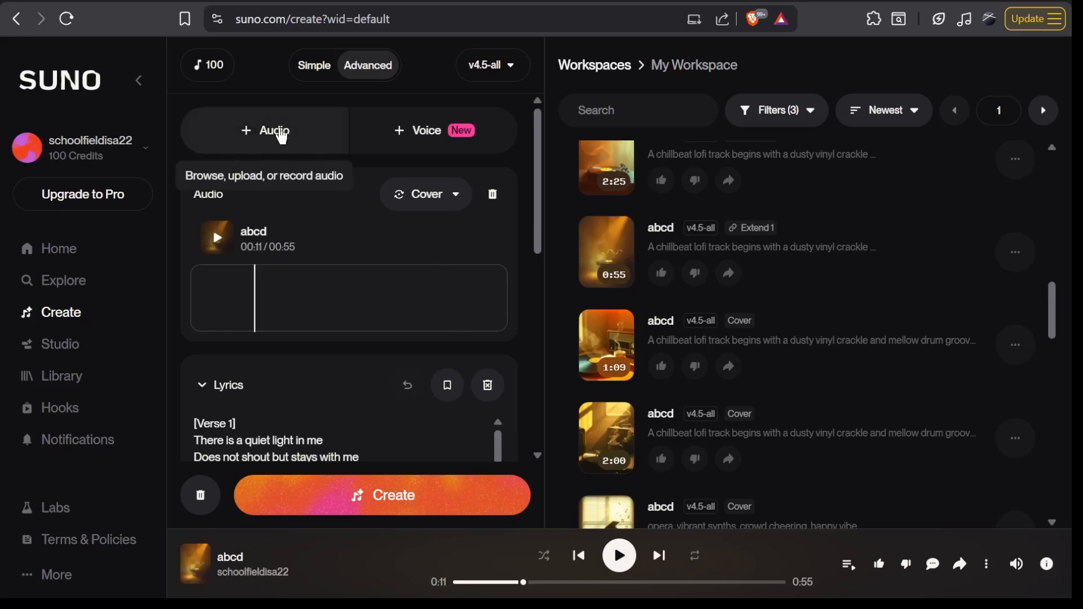
- Review the audio source options and the lyrics and style fields of the cover form
{"action": "left_click", "coordinate": [282, 135]}
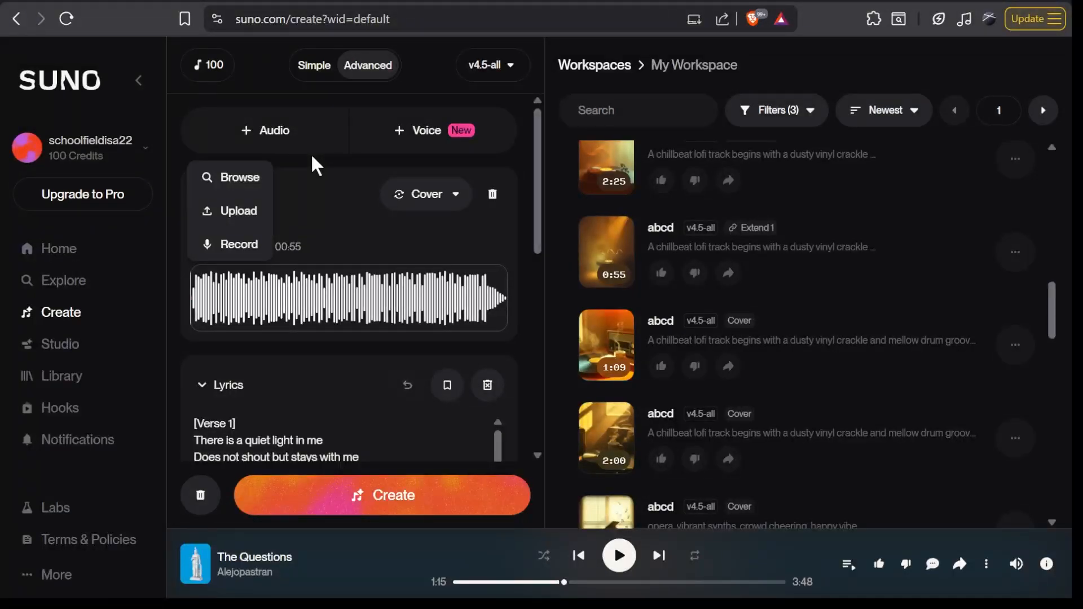
{"action": "scroll", "coordinate": [330, 185], "scroll_direction": "down", "scroll_amount": 3}
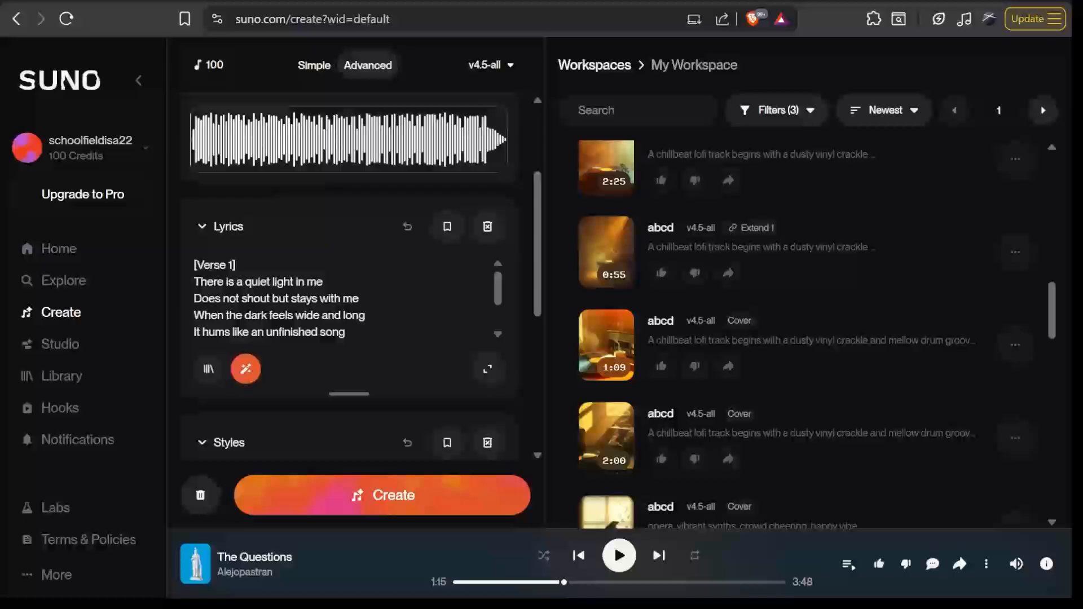
{"action": "scroll", "coordinate": [318, 262], "scroll_direction": "up", "scroll_amount": 1}
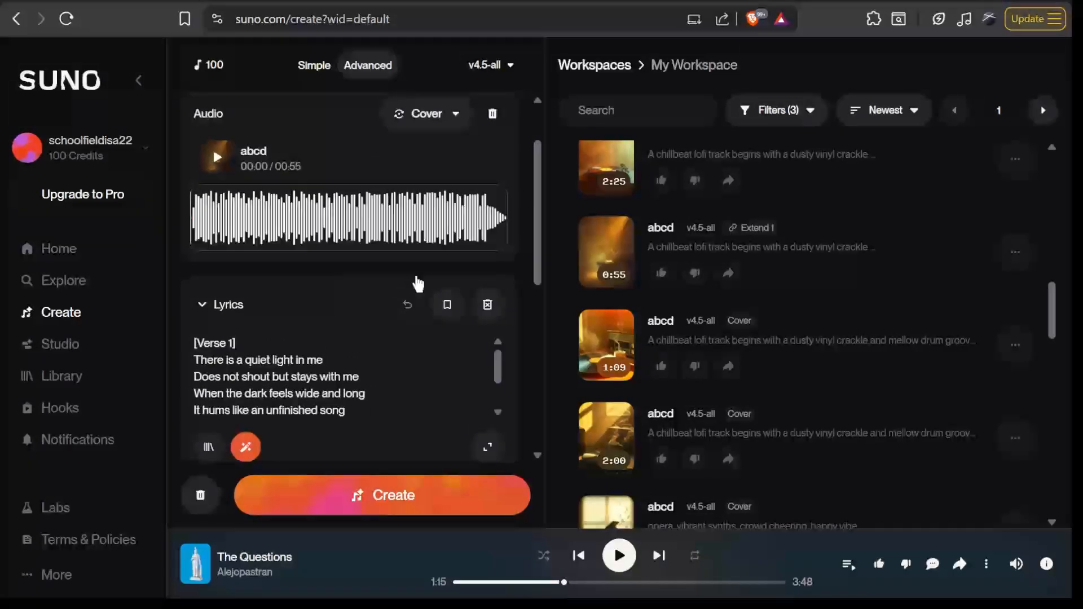
{"action": "scroll", "coordinate": [415, 285], "scroll_direction": "down", "scroll_amount": 3}
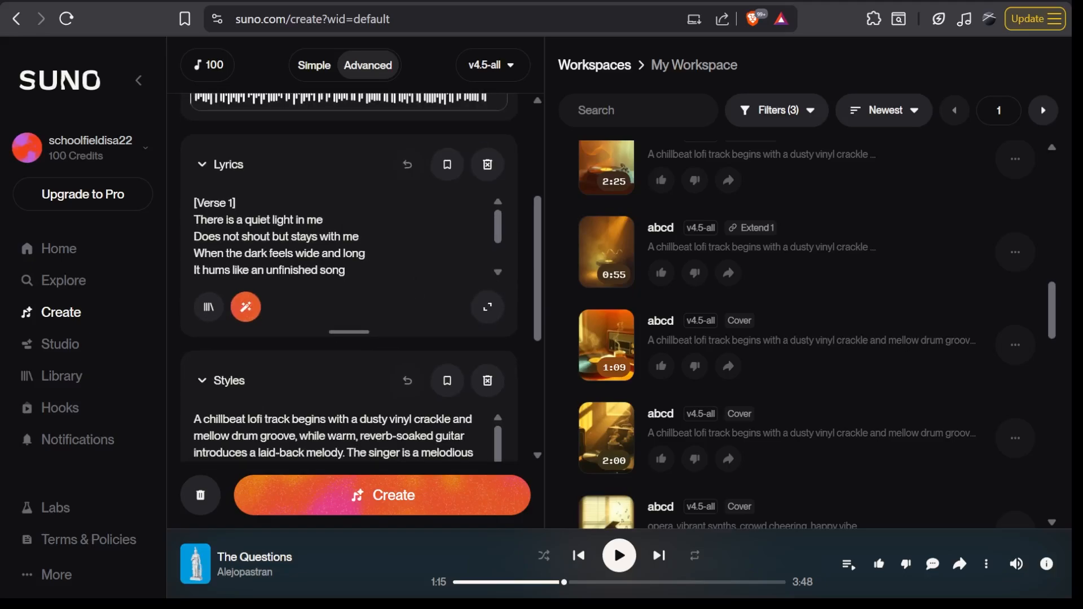
{"action": "scroll", "coordinate": [376, 306], "scroll_direction": "down", "scroll_amount": 1}
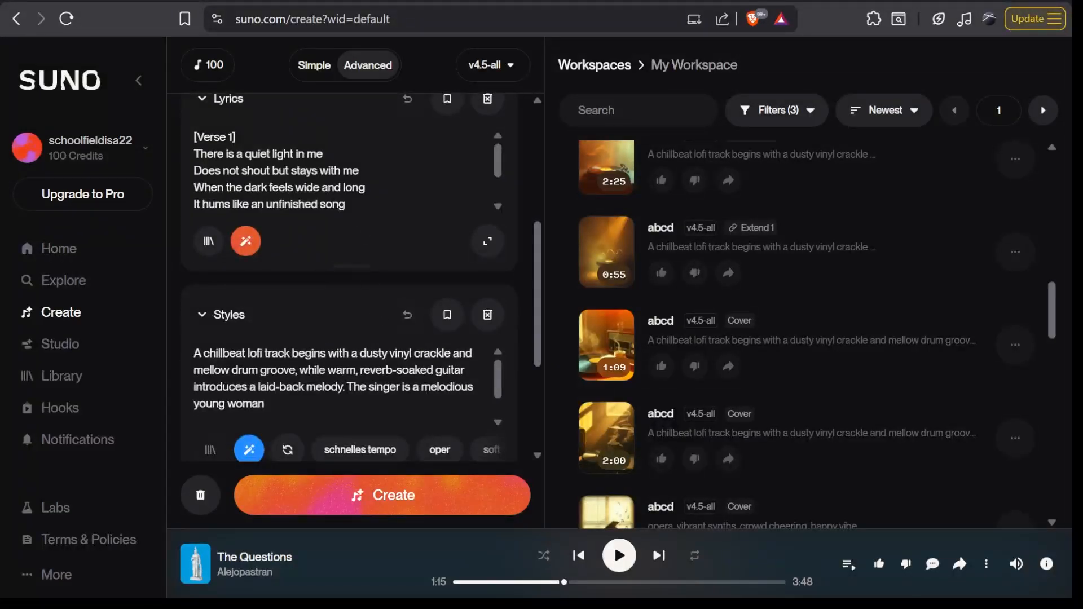
{"action": "scroll", "coordinate": [328, 300], "scroll_direction": "down", "scroll_amount": 3}
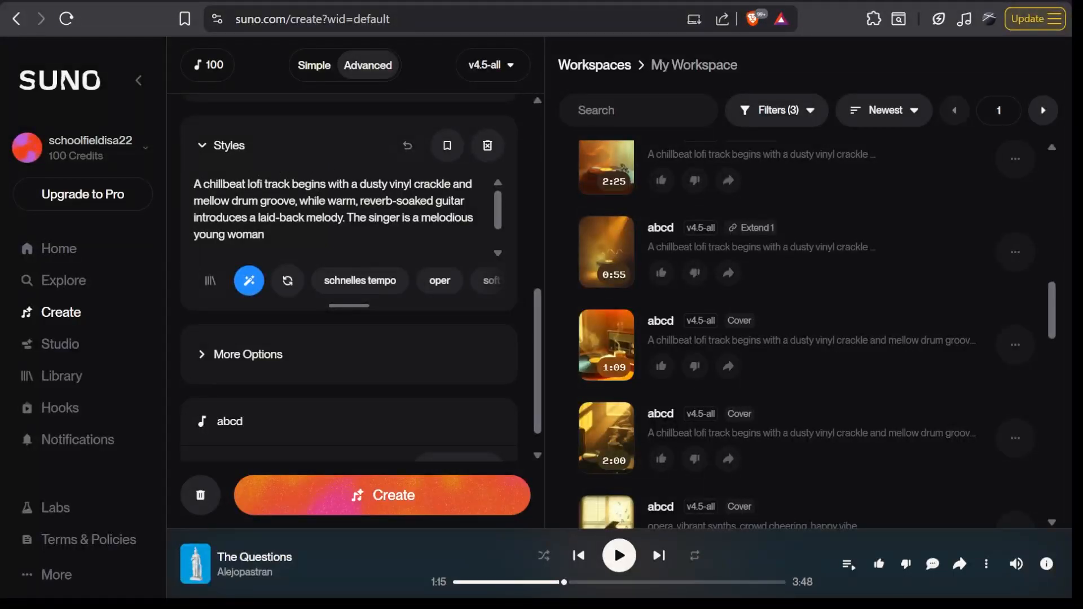
- Replace the Styles text with the pasted lofi description ending in a male acoustic voice, and create the cover
{"action": "key", "text": "ctrl+a"}
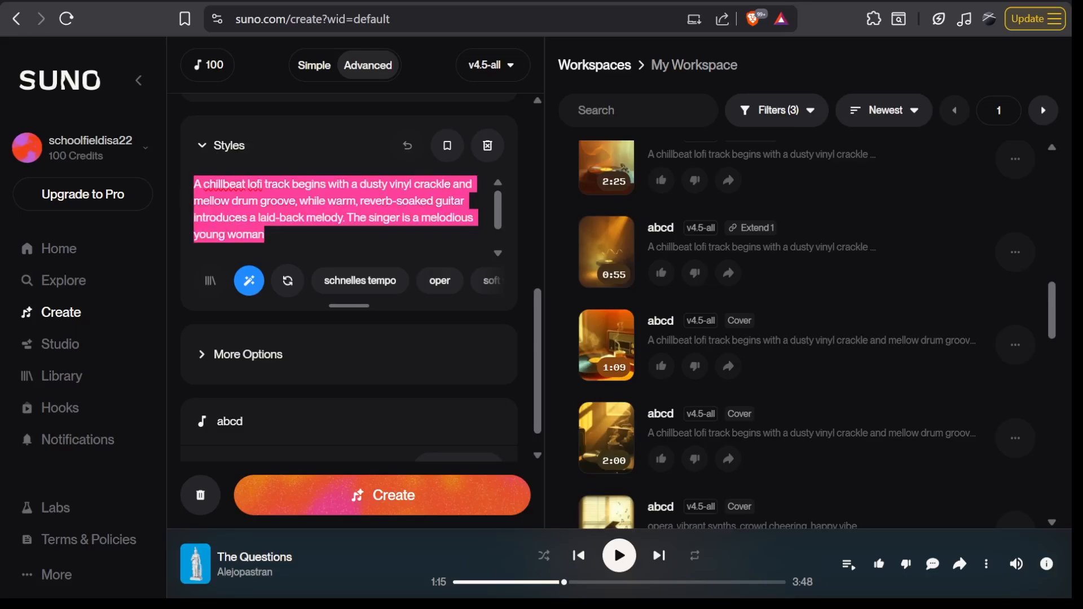
{"action": "key", "text": "ctrl+v"}
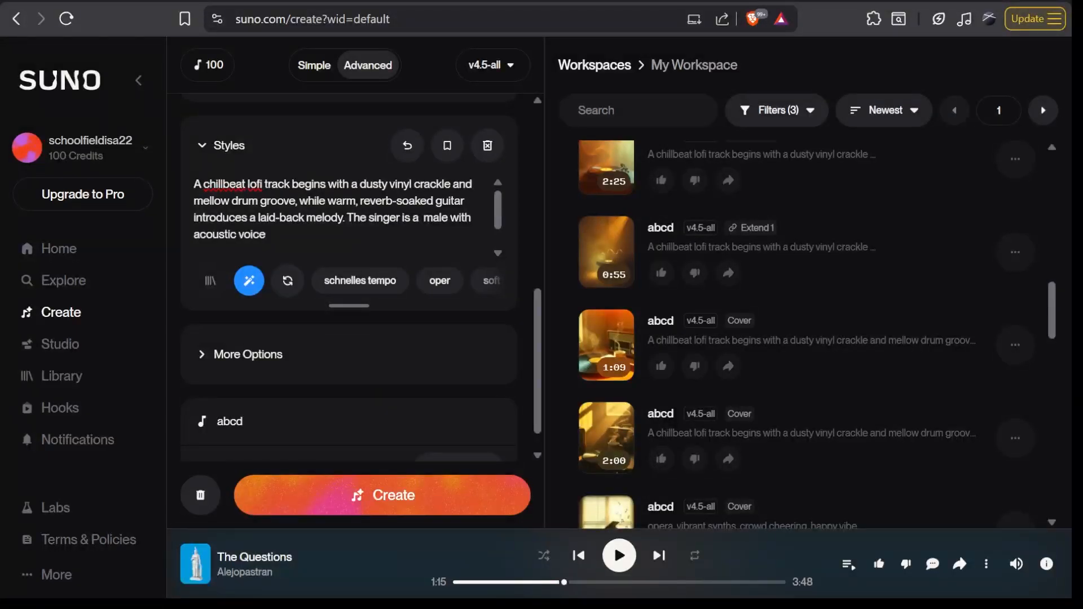
{"action": "scroll", "coordinate": [348, 282], "scroll_direction": "up", "scroll_amount": 1}
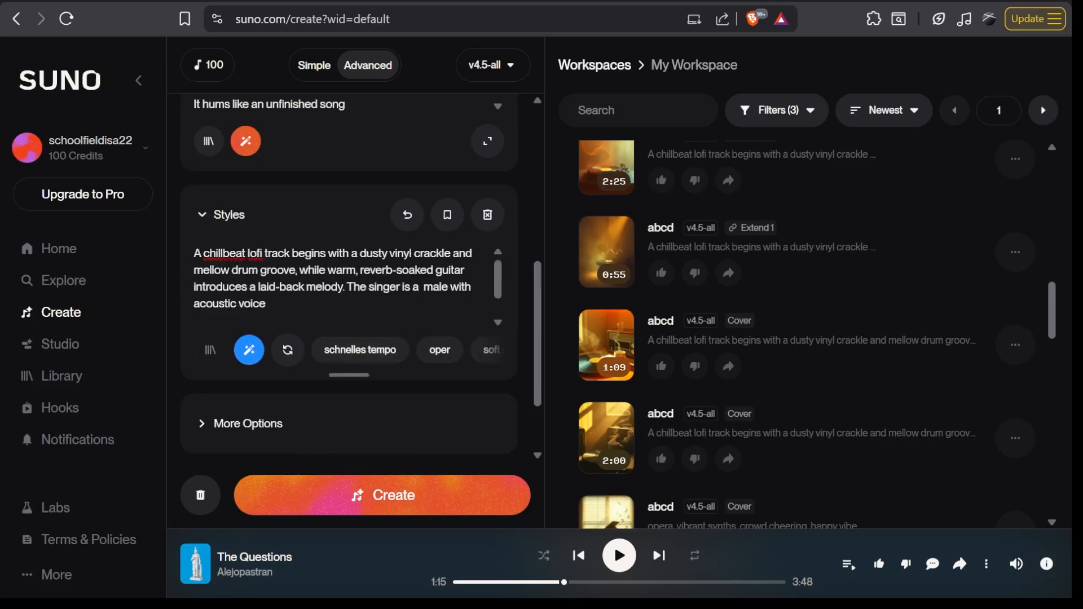
{"action": "left_click", "coordinate": [387, 496]}
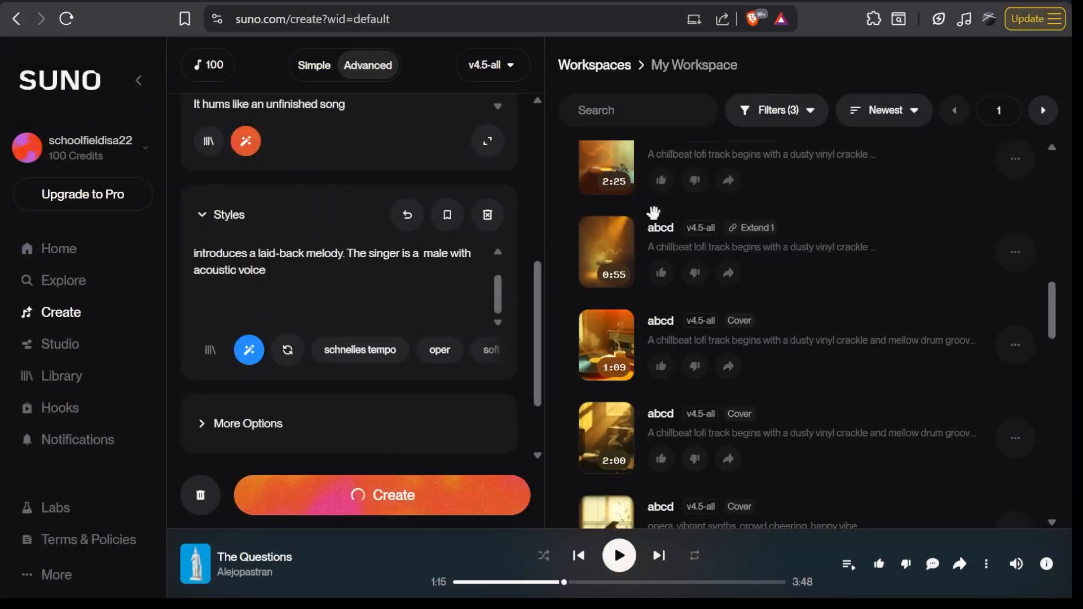
- Play back the original abcd track and both newly generated abcd covers
{"action": "scroll", "coordinate": [688, 284], "scroll_direction": "up", "scroll_amount": 10}
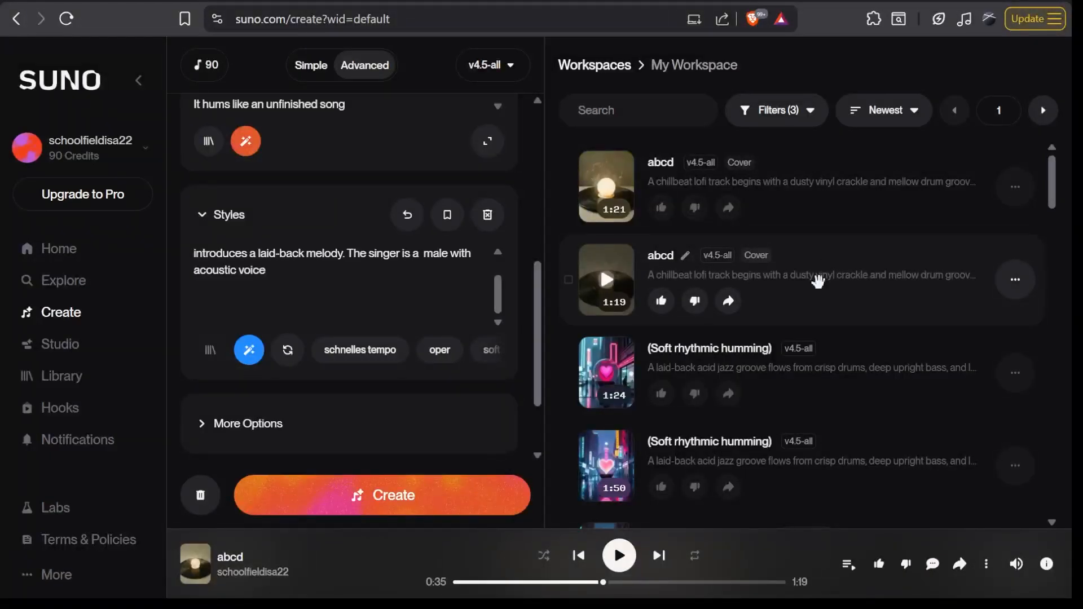
{"action": "left_click", "coordinate": [620, 557]}
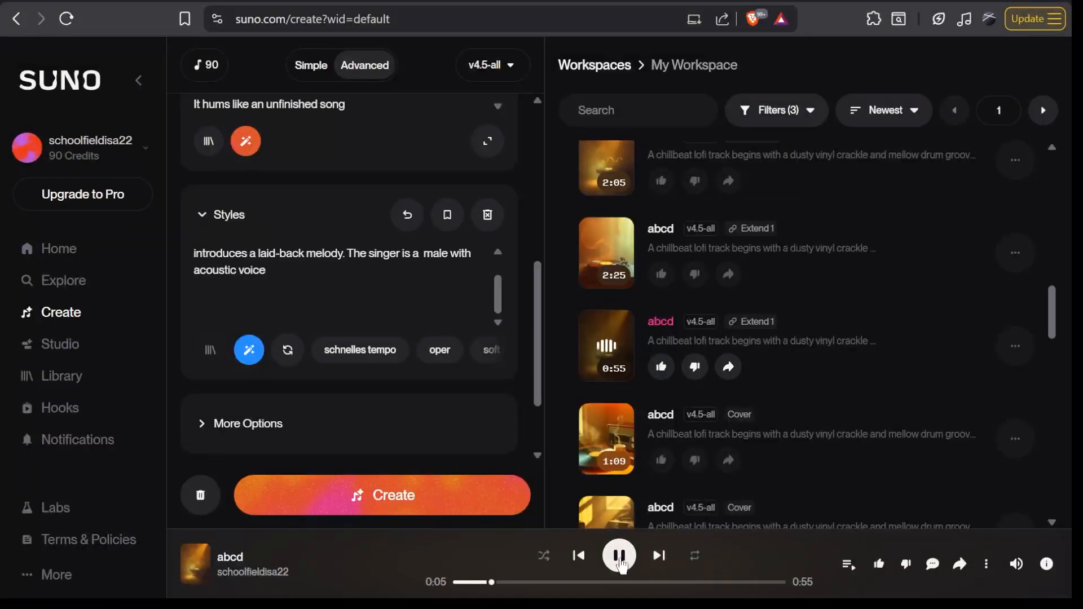
{"action": "left_click", "coordinate": [621, 558]}
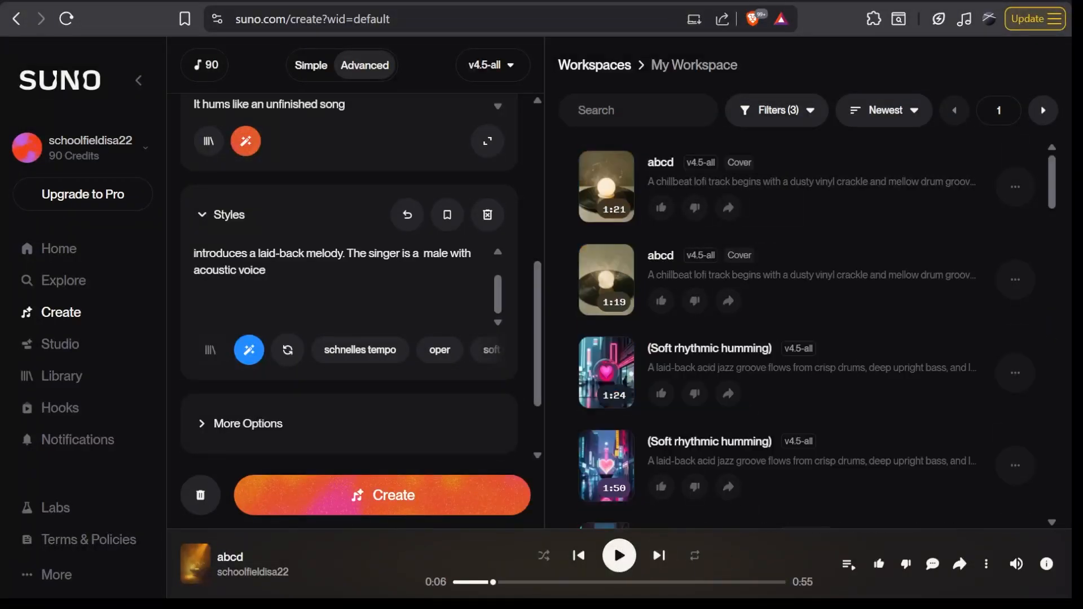
{"action": "left_click", "coordinate": [631, 197]}
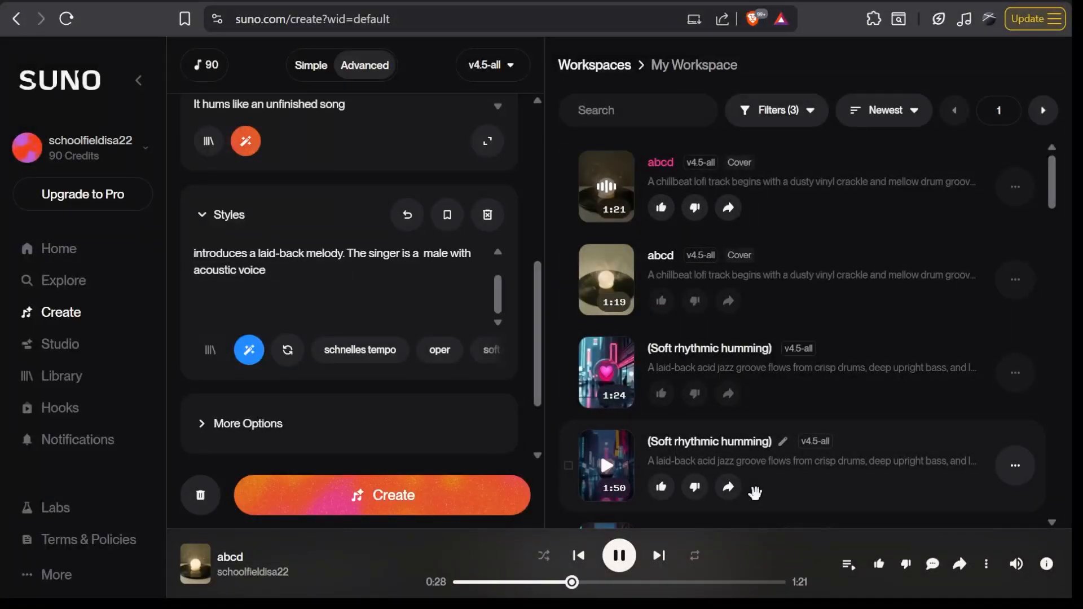
{"action": "left_click", "coordinate": [619, 556]}
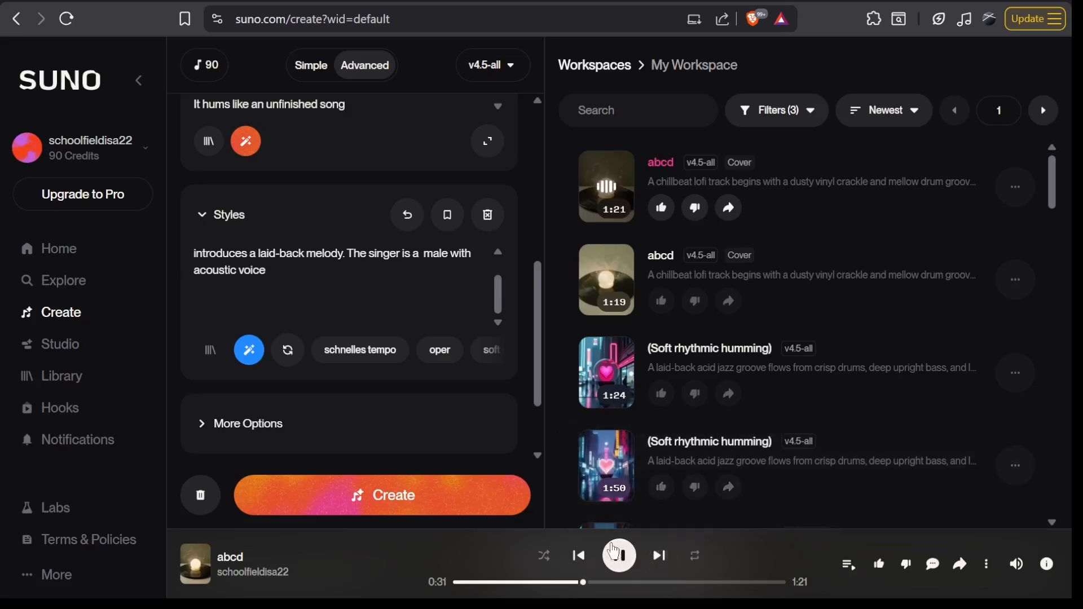
{"action": "left_click", "coordinate": [612, 280]}
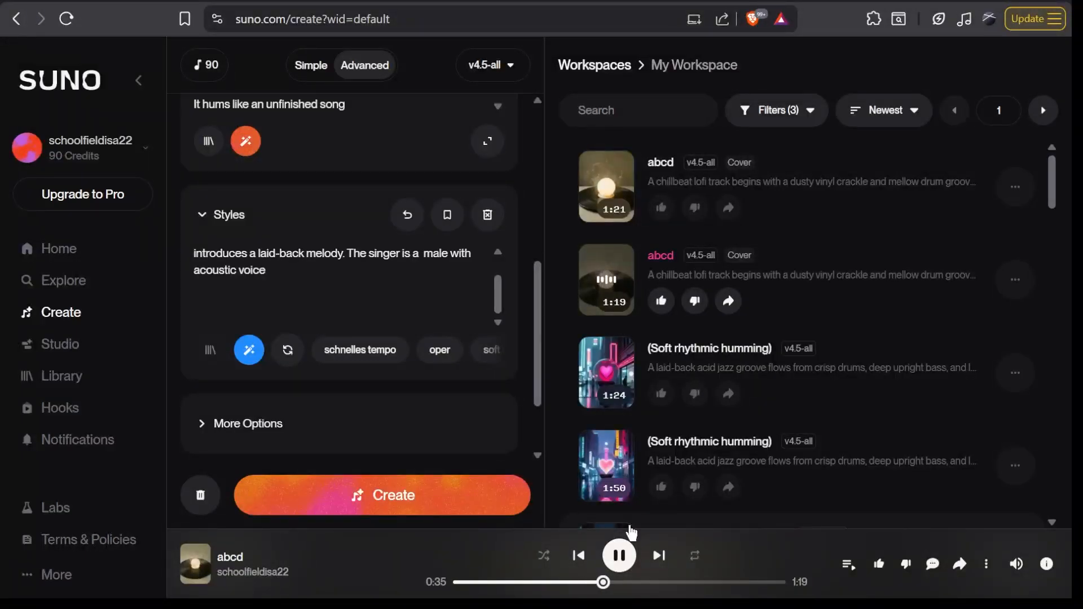
{"action": "left_click", "coordinate": [619, 555]}
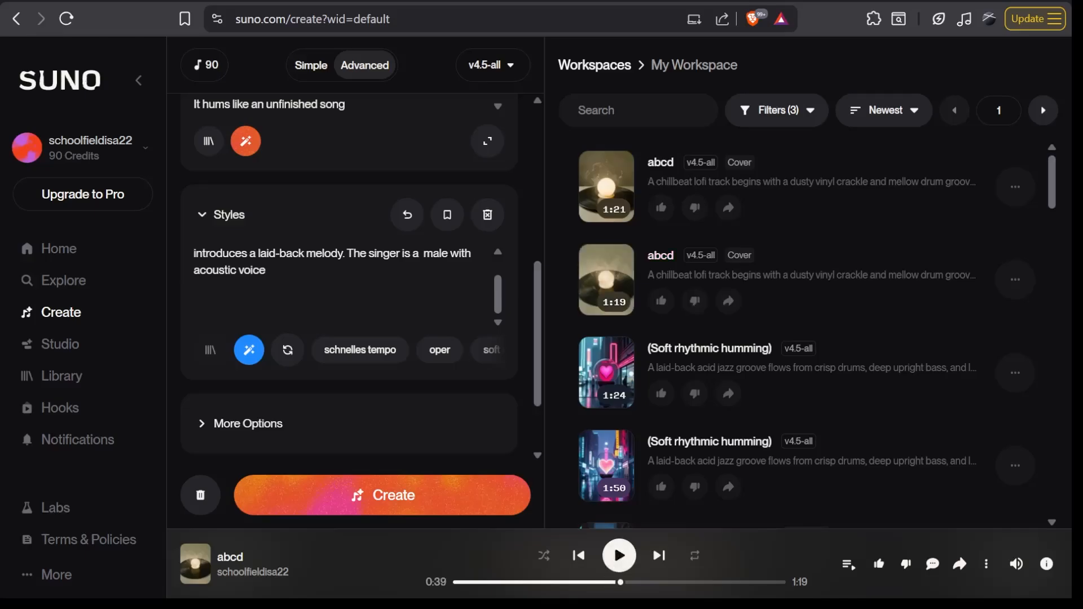
- Start a Mashup remix from the 0:55 abcd Extend 1 track in My Workspace
{"action": "scroll", "coordinate": [339, 266], "scroll_direction": "up", "scroll_amount": 4}
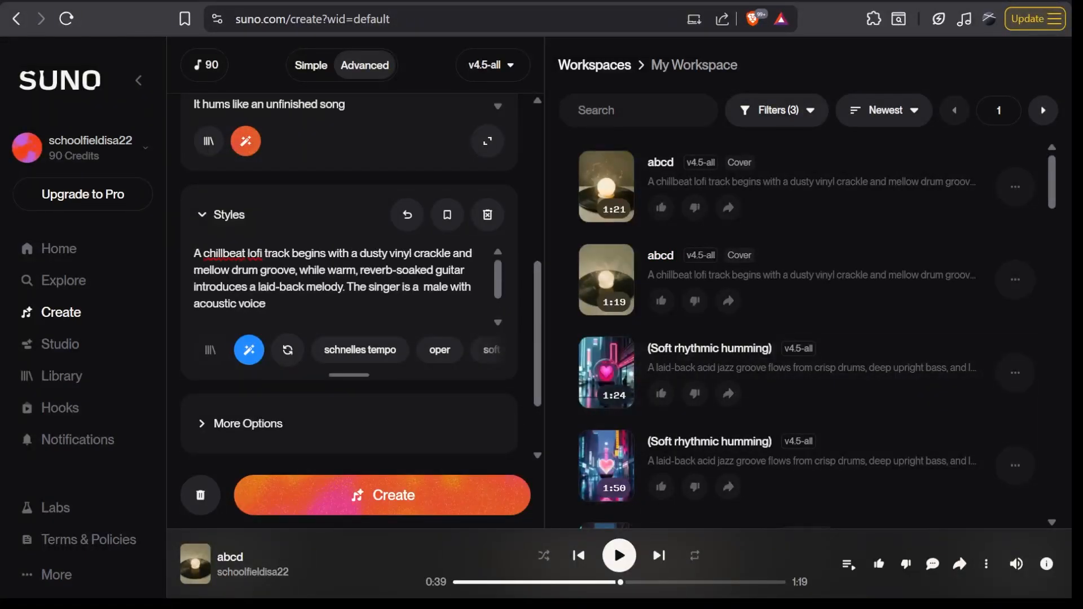
{"action": "scroll", "coordinate": [361, 278], "scroll_direction": "up", "scroll_amount": 5}
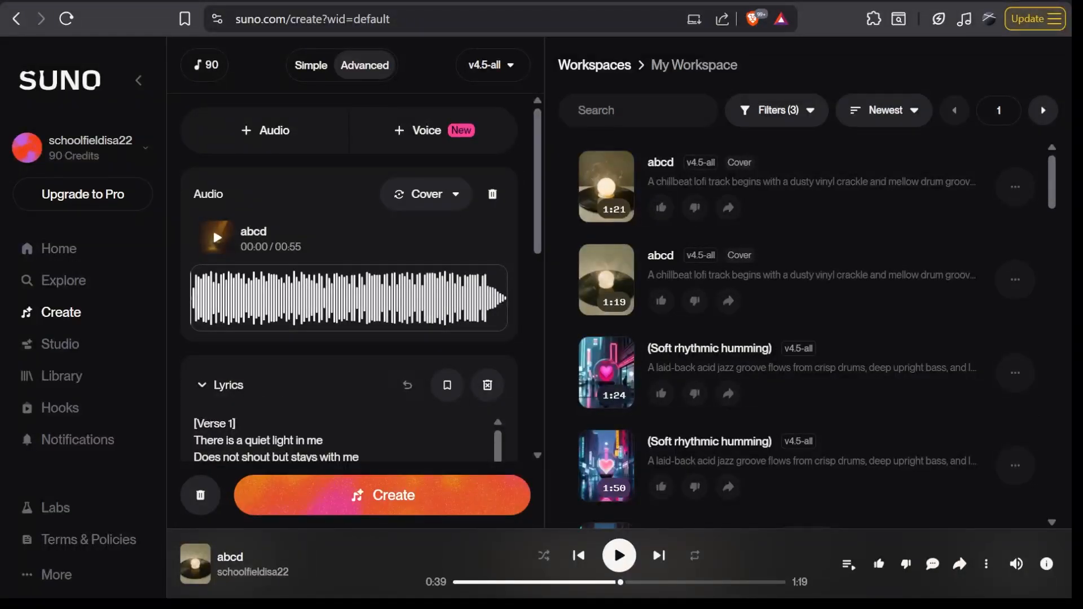
{"action": "scroll", "coordinate": [897, 412], "scroll_direction": "down", "scroll_amount": 8}
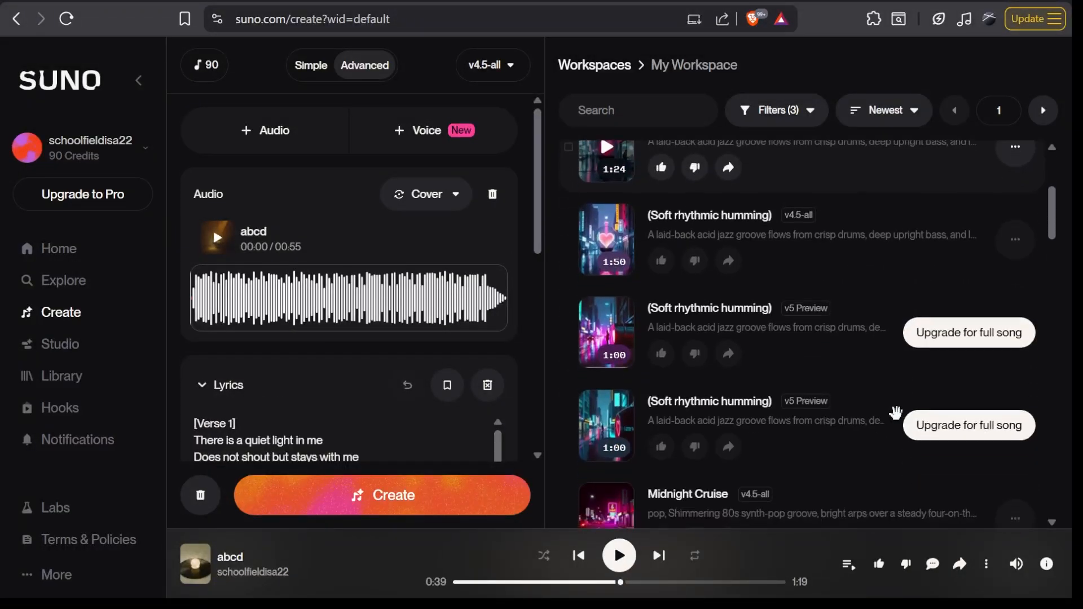
{"action": "scroll", "coordinate": [896, 413], "scroll_direction": "down", "scroll_amount": 5}
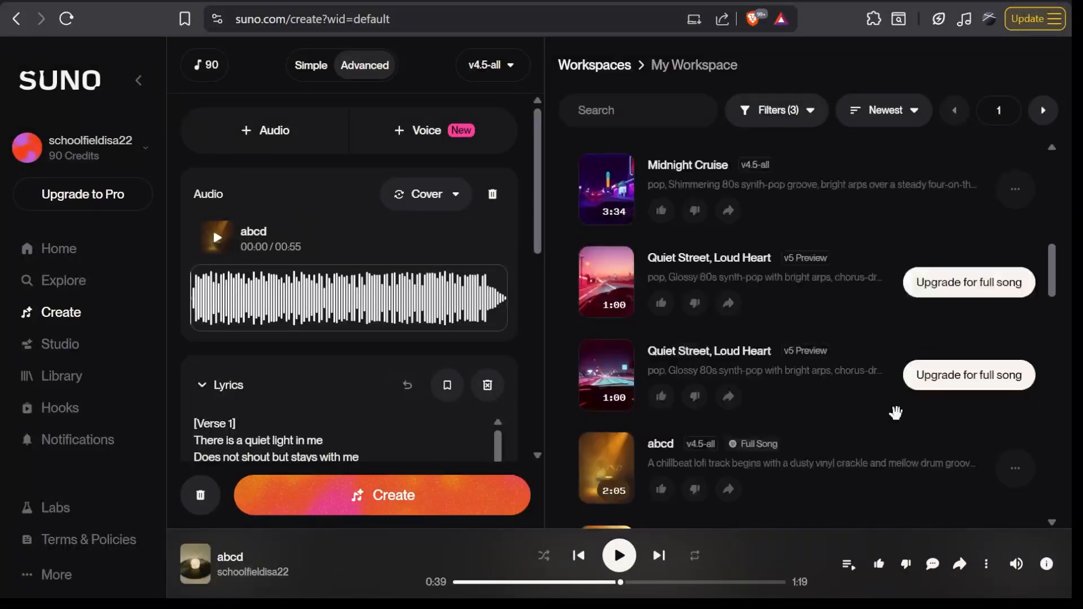
{"action": "scroll", "coordinate": [896, 413], "scroll_direction": "down", "scroll_amount": 2}
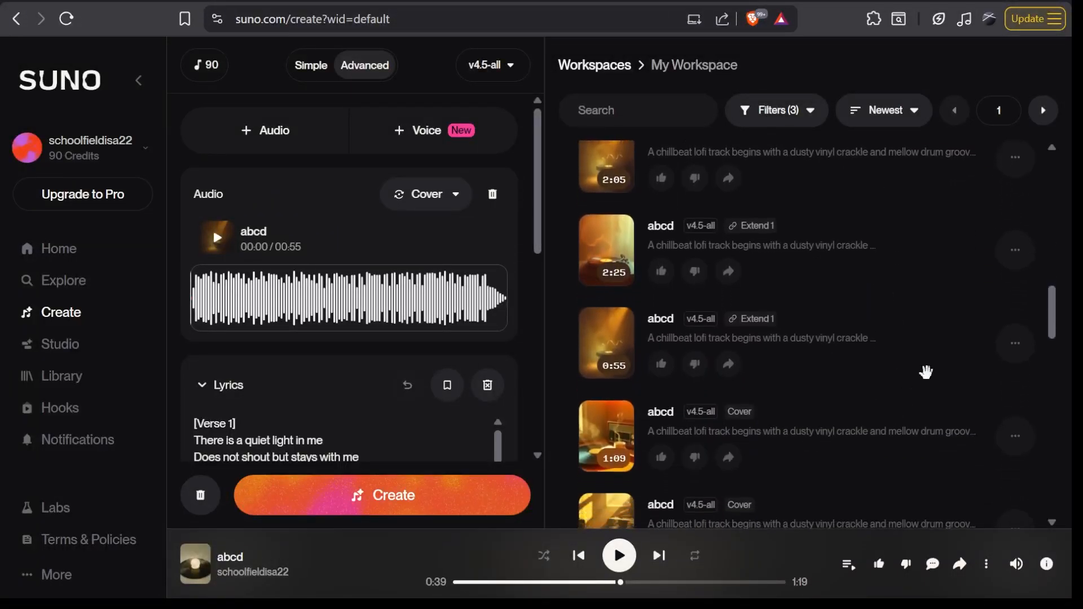
{"action": "left_click", "coordinate": [1026, 345]}
{"action": "mouse_move", "coordinate": [1007, 264]}
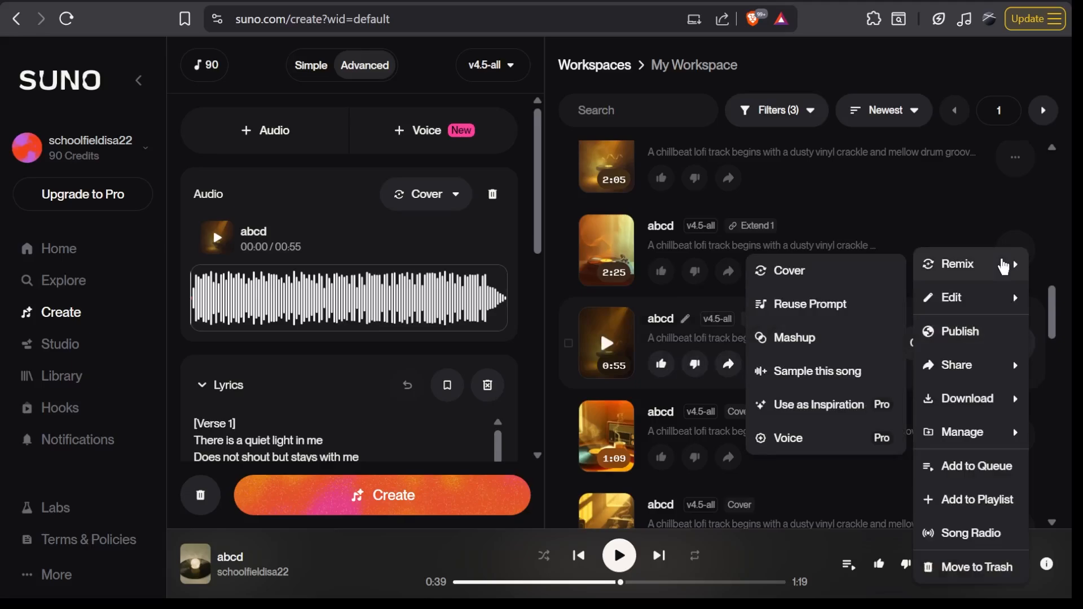
{"action": "left_click", "coordinate": [830, 348]}
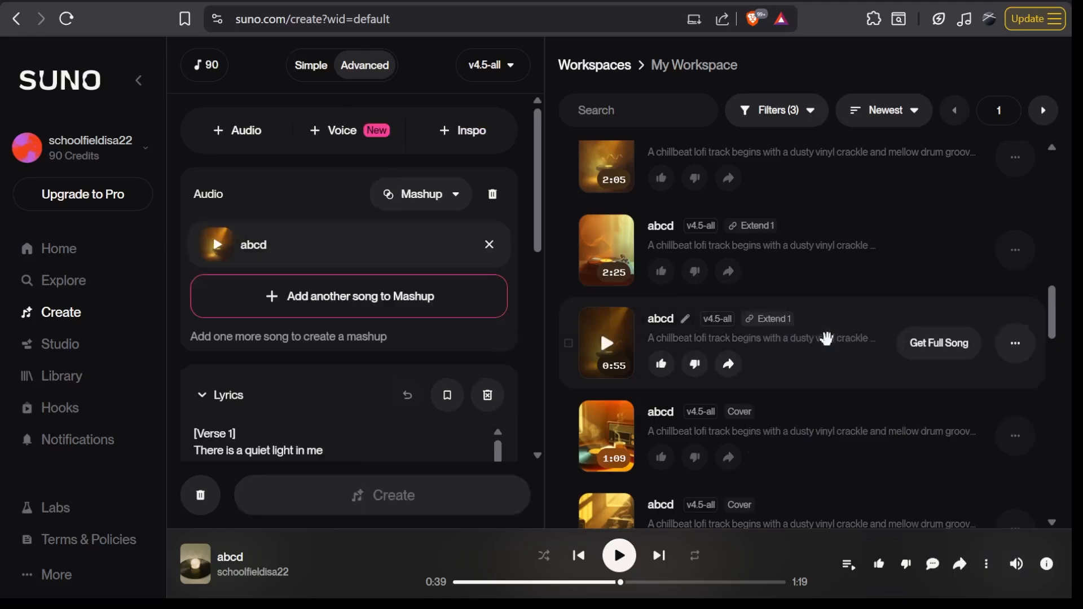
- Browse your library and the public song list for a second song to add to the mashup
{"action": "left_click", "coordinate": [417, 312]}
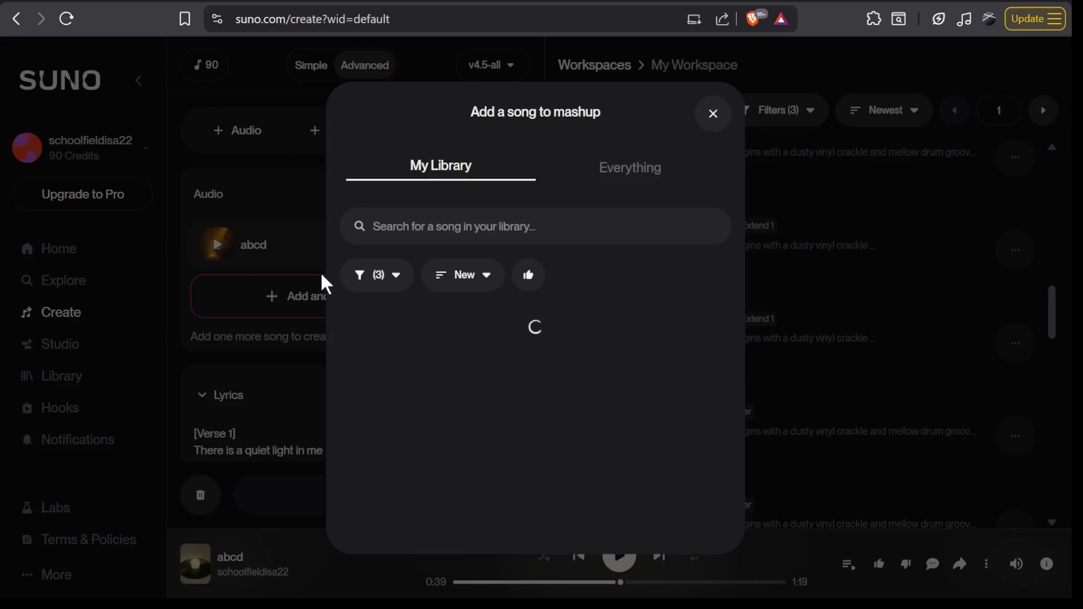
{"action": "scroll", "coordinate": [553, 494], "scroll_direction": "down", "scroll_amount": 10}
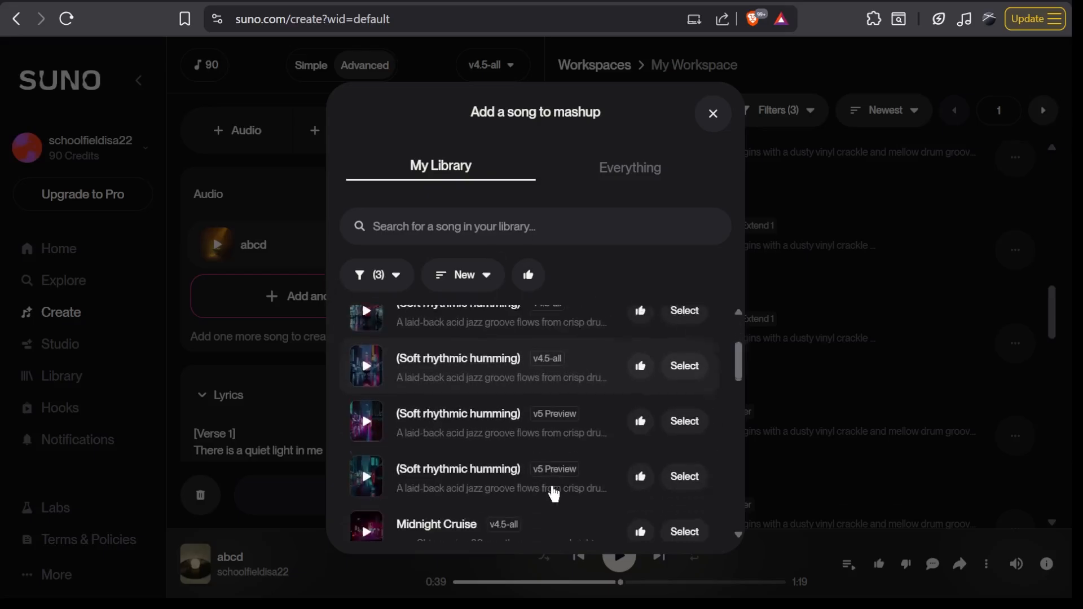
{"action": "scroll", "coordinate": [553, 494], "scroll_direction": "down", "scroll_amount": 10}
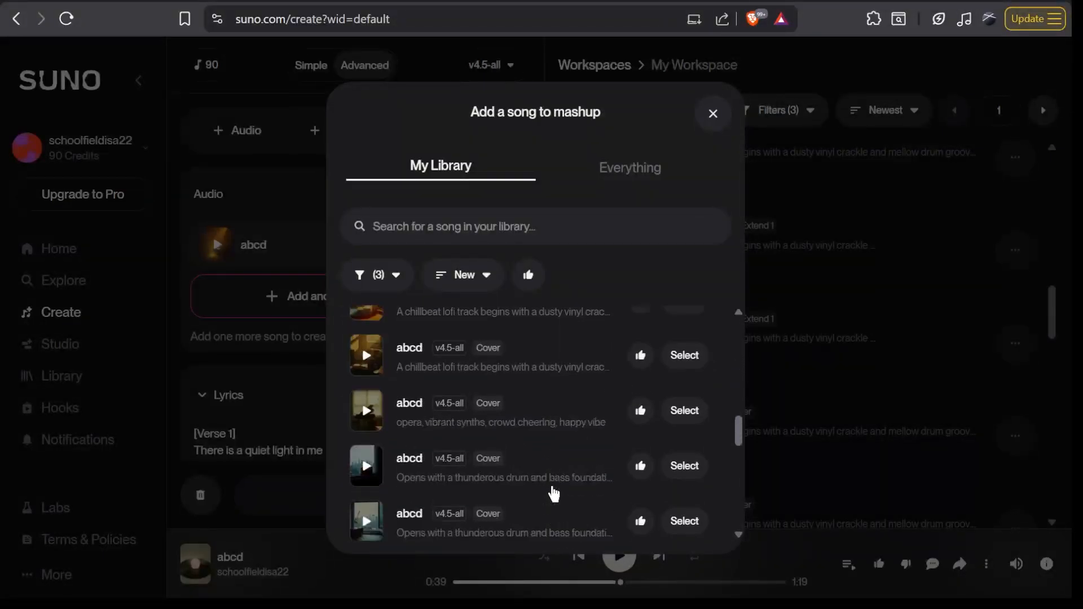
{"action": "scroll", "coordinate": [553, 493], "scroll_direction": "up", "scroll_amount": 15}
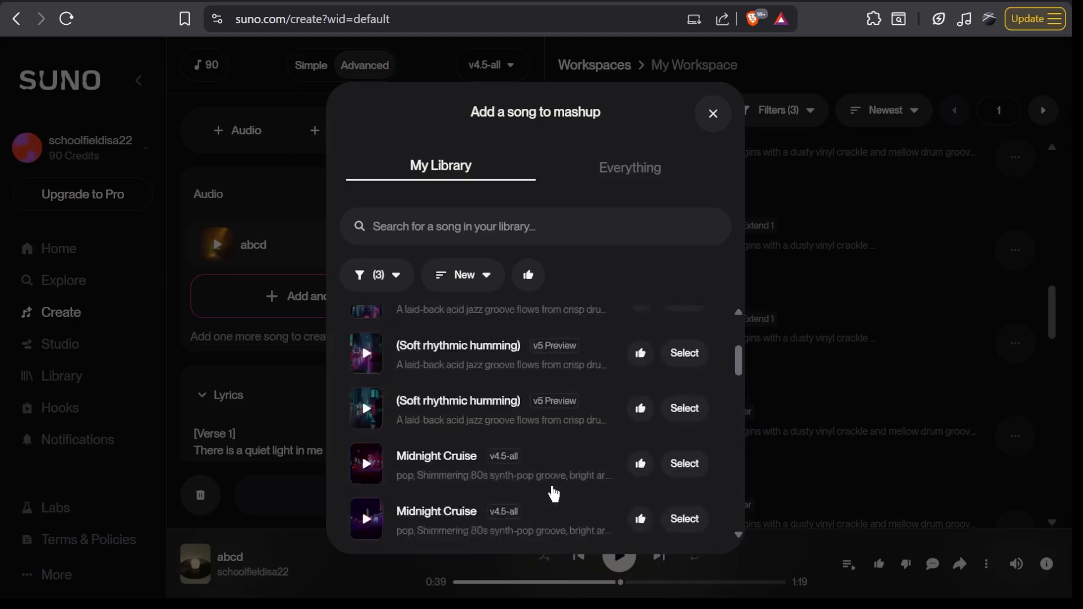
{"action": "left_click", "coordinate": [638, 175]}
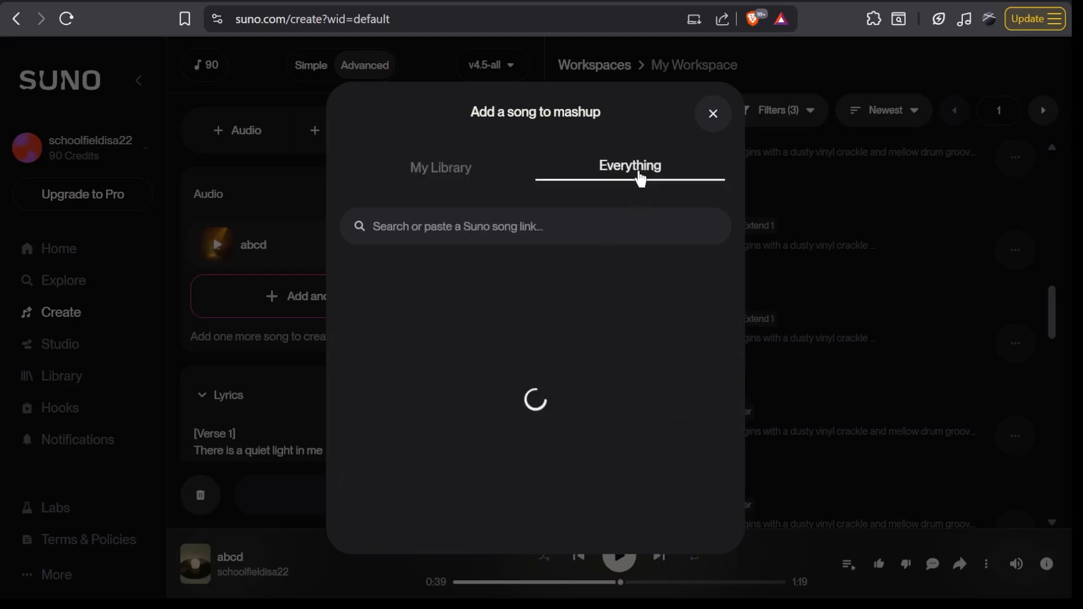
{"action": "key", "text": "space"}
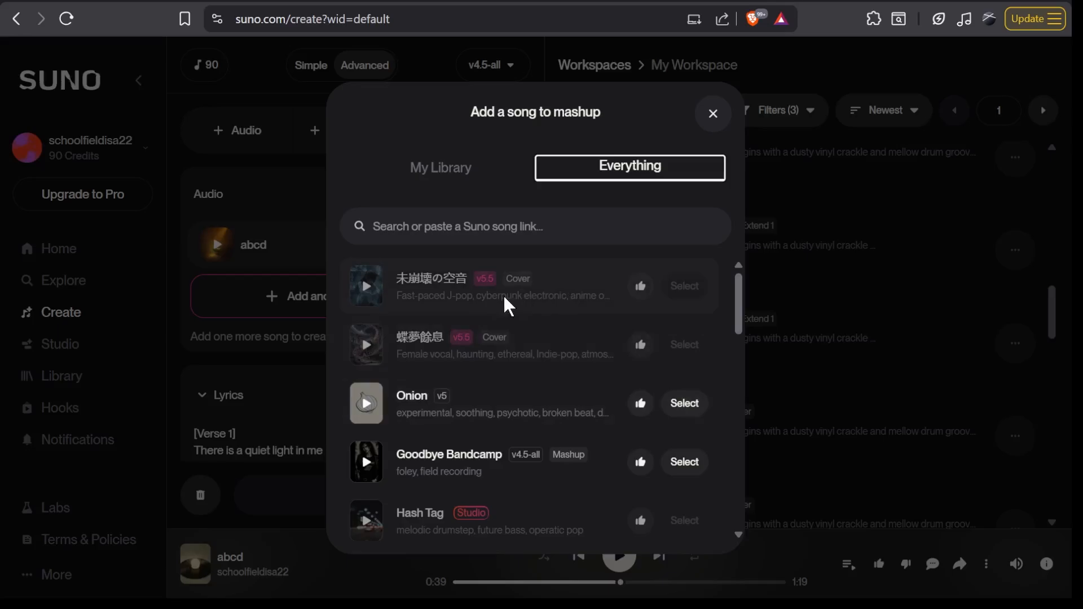
{"action": "scroll", "coordinate": [539, 363], "scroll_direction": "down", "scroll_amount": 2}
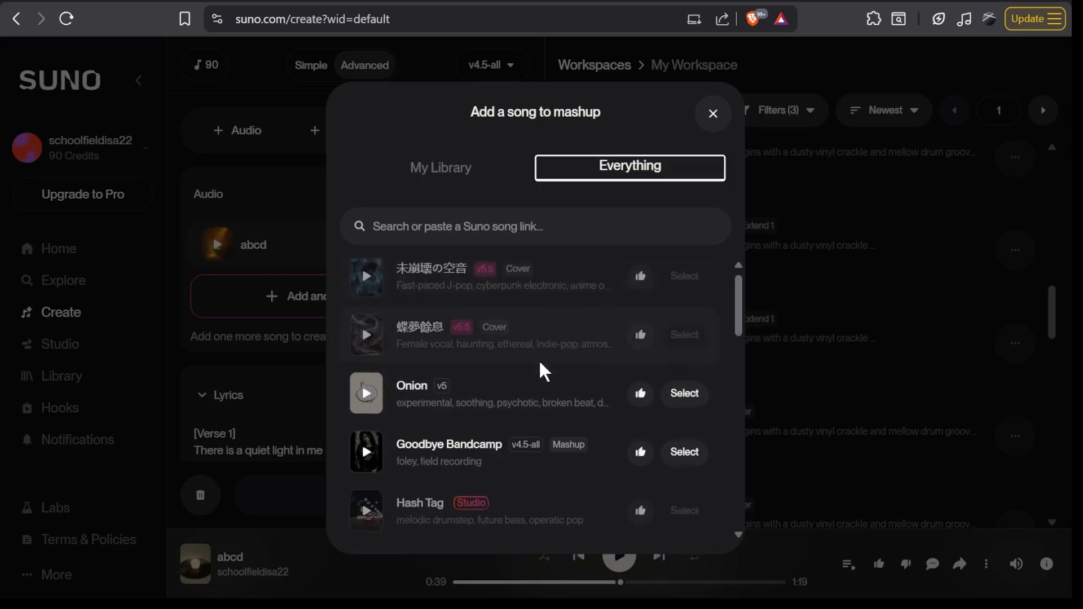
{"action": "scroll", "coordinate": [539, 367], "scroll_direction": "down", "scroll_amount": 1}
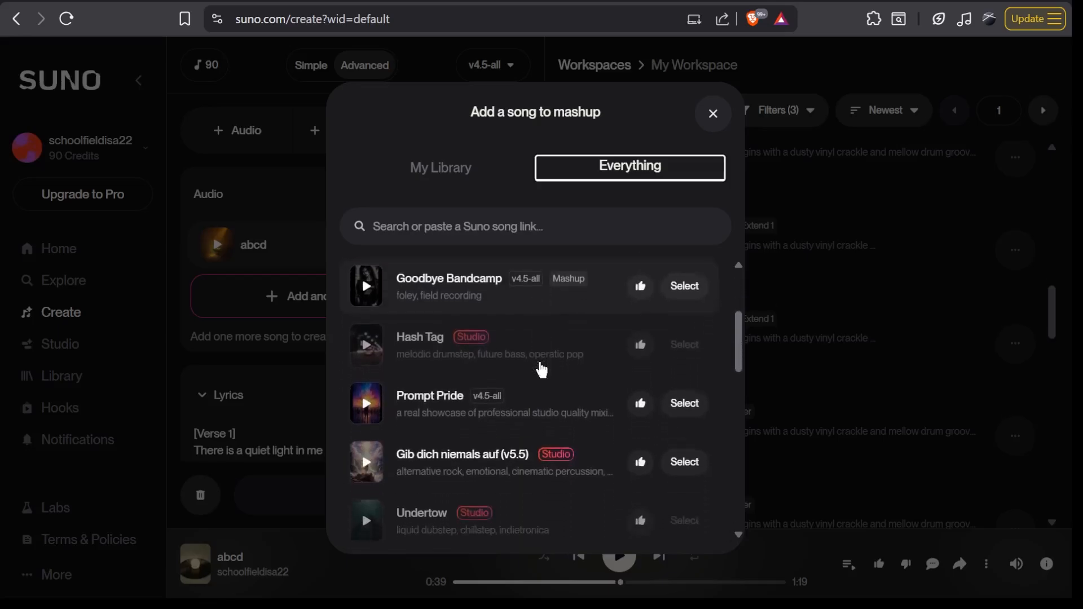
{"action": "scroll", "coordinate": [539, 361], "scroll_direction": "down", "scroll_amount": 1}
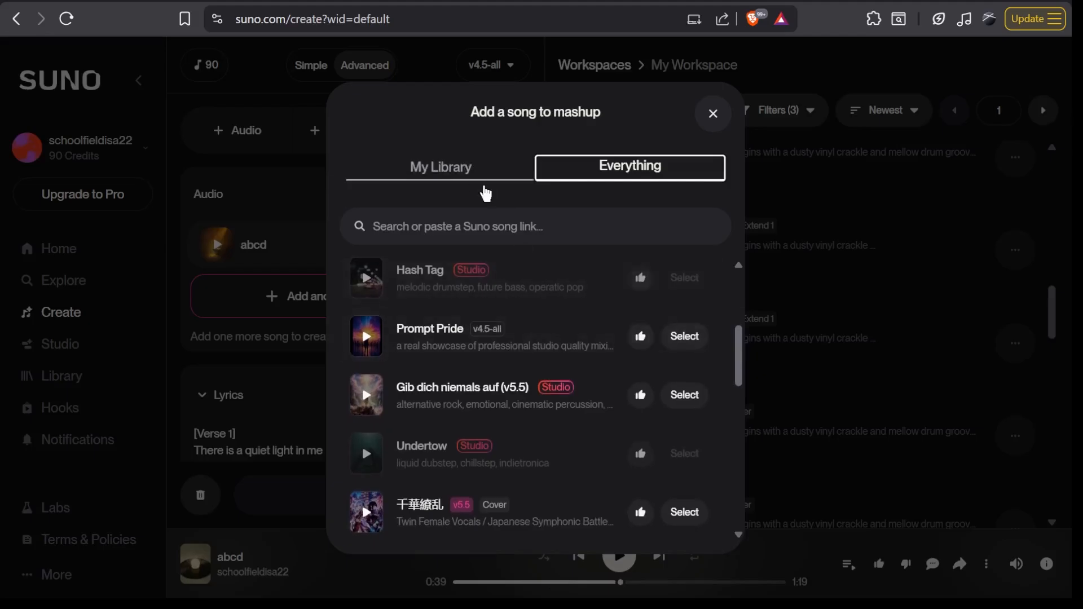
- Add Quiet Street, Loud Heart from your library as the second mashup song and choose Mashup Lyrics
{"action": "left_click", "coordinate": [454, 166]}
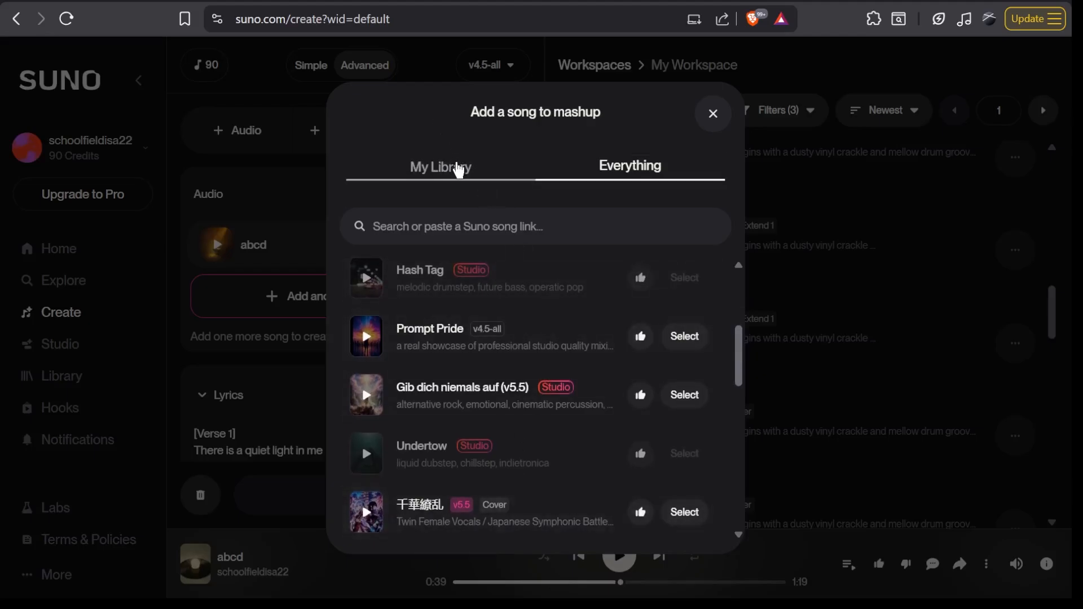
{"action": "scroll", "coordinate": [551, 424], "scroll_direction": "down", "scroll_amount": 2}
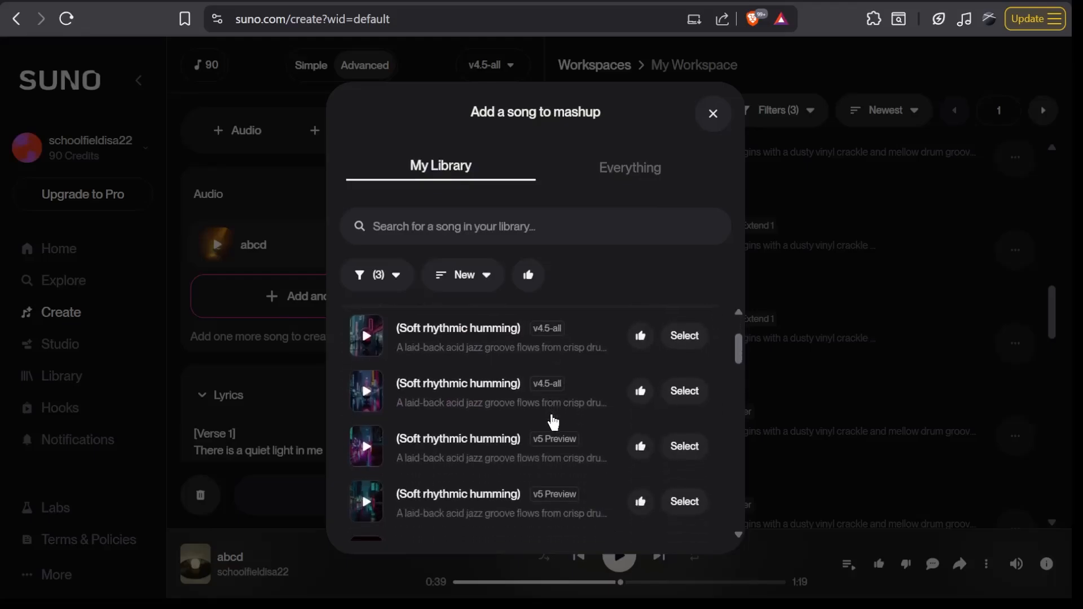
{"action": "scroll", "coordinate": [553, 420], "scroll_direction": "down", "scroll_amount": 5}
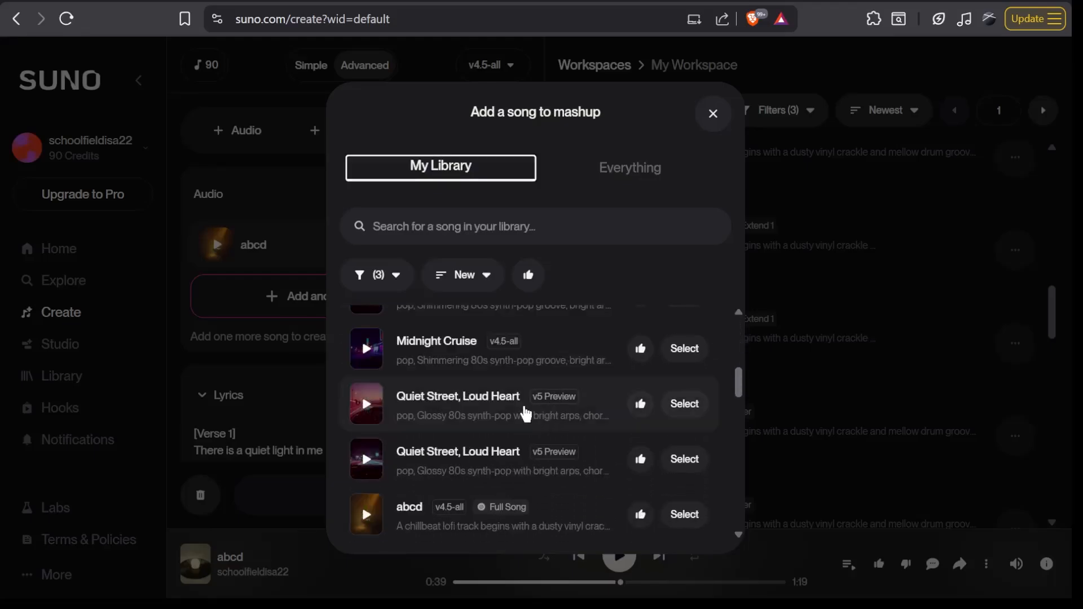
{"action": "left_click", "coordinate": [684, 404]}
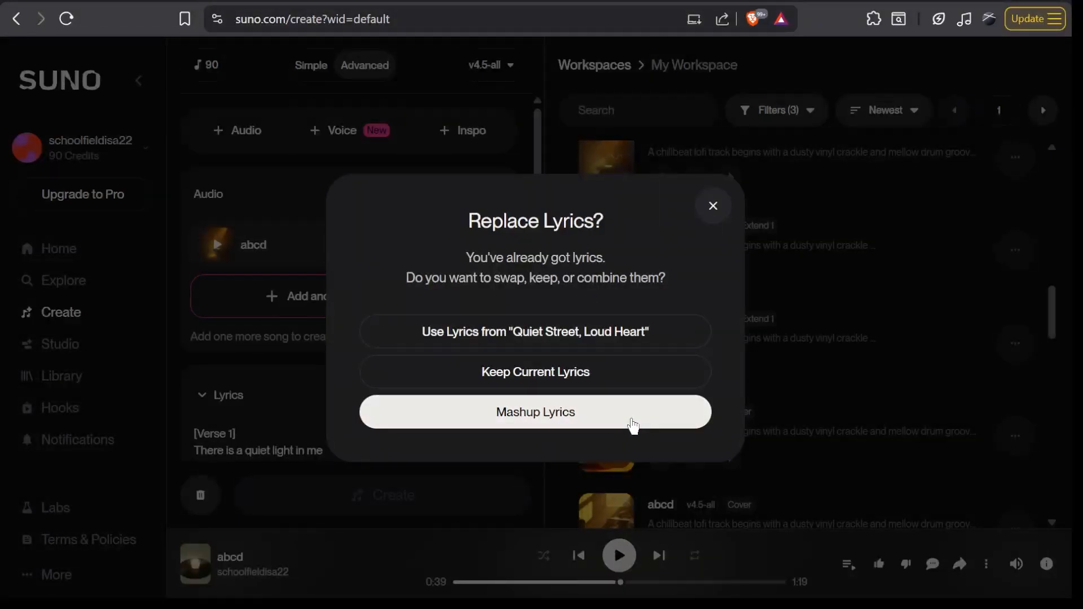
{"action": "left_click", "coordinate": [573, 421]}
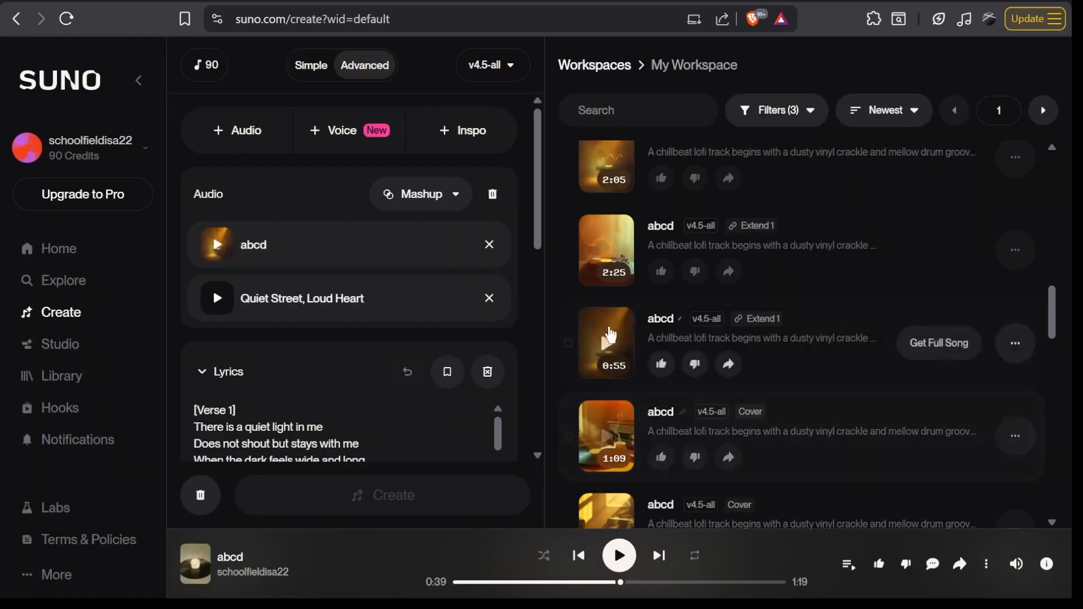
- Review the merged lyrics, the styles text and the mashup title in the form
{"action": "scroll", "coordinate": [411, 383], "scroll_direction": "down", "scroll_amount": 4}
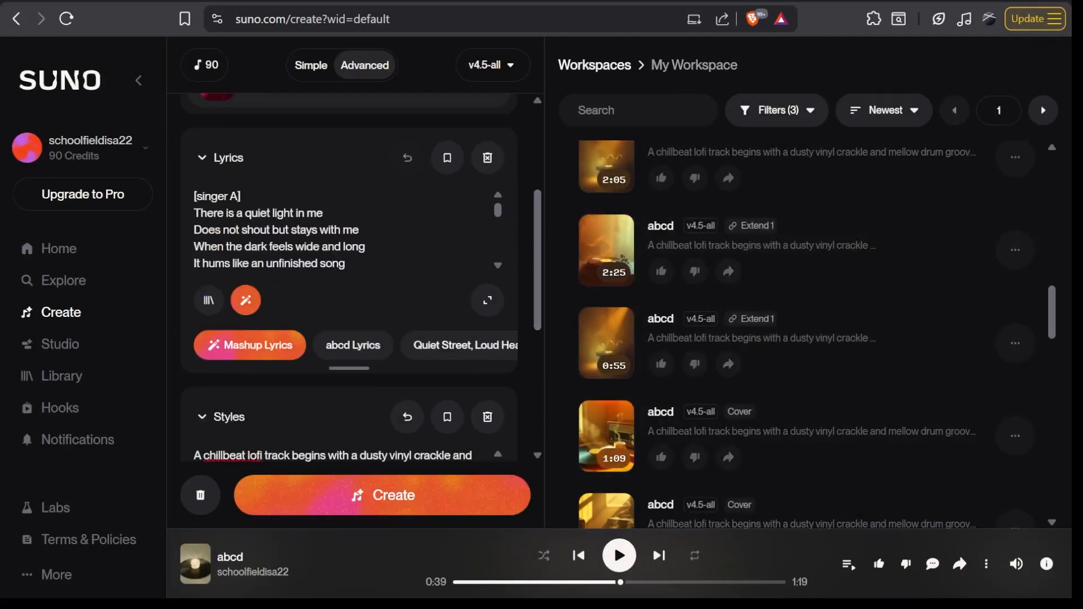
{"action": "scroll", "coordinate": [412, 382], "scroll_direction": "up", "scroll_amount": 1}
{"action": "scroll", "coordinate": [412, 383], "scroll_direction": "down", "scroll_amount": 2}
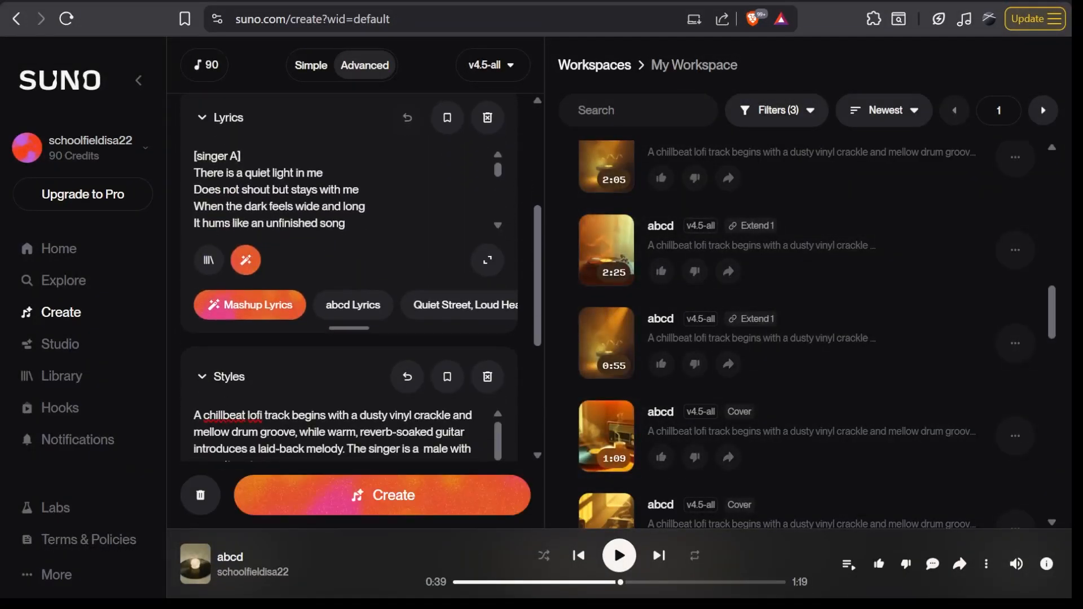
{"action": "scroll", "coordinate": [393, 233], "scroll_direction": "down", "scroll_amount": 1}
{"action": "scroll", "coordinate": [392, 233], "scroll_direction": "up", "scroll_amount": 3}
{"action": "scroll", "coordinate": [393, 233], "scroll_direction": "down", "scroll_amount": 2}
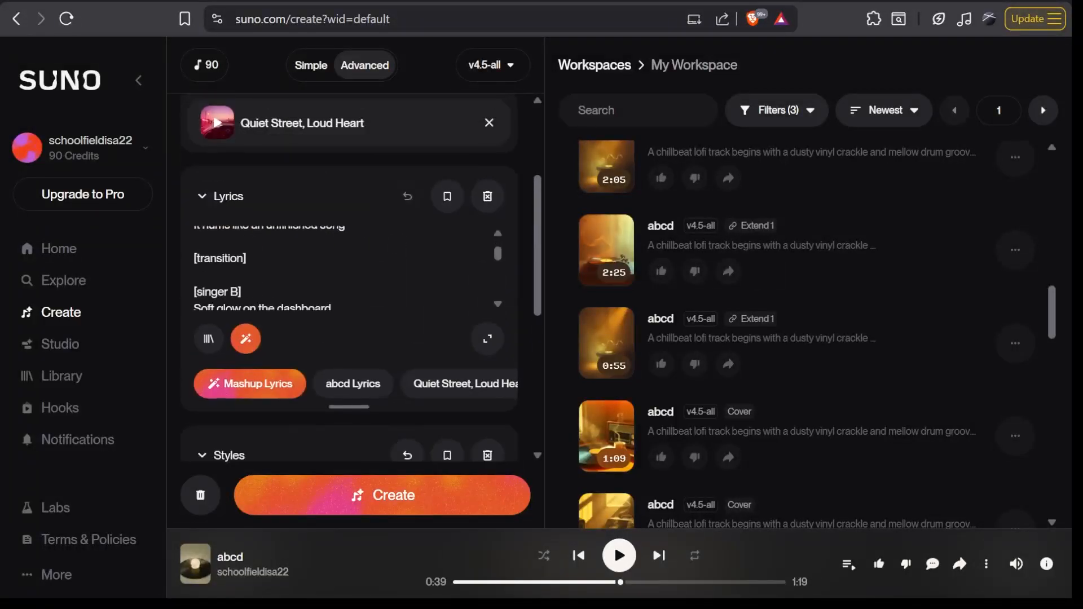
{"action": "scroll", "coordinate": [346, 265], "scroll_direction": "down", "scroll_amount": 1}
{"action": "scroll", "coordinate": [346, 265], "scroll_direction": "down", "scroll_amount": 10}
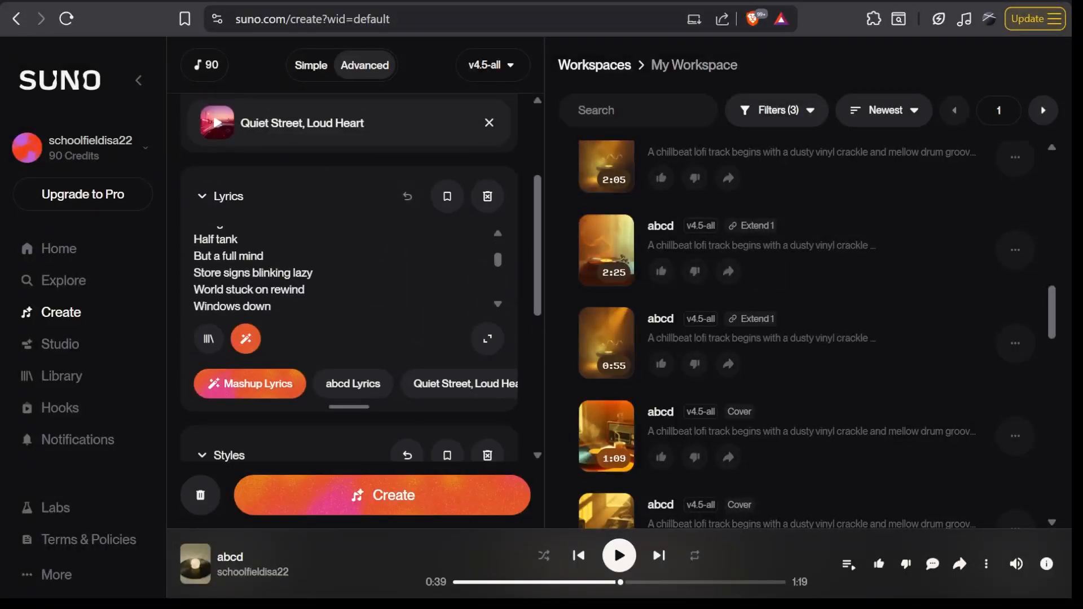
{"action": "scroll", "coordinate": [391, 289], "scroll_direction": "down", "scroll_amount": 6}
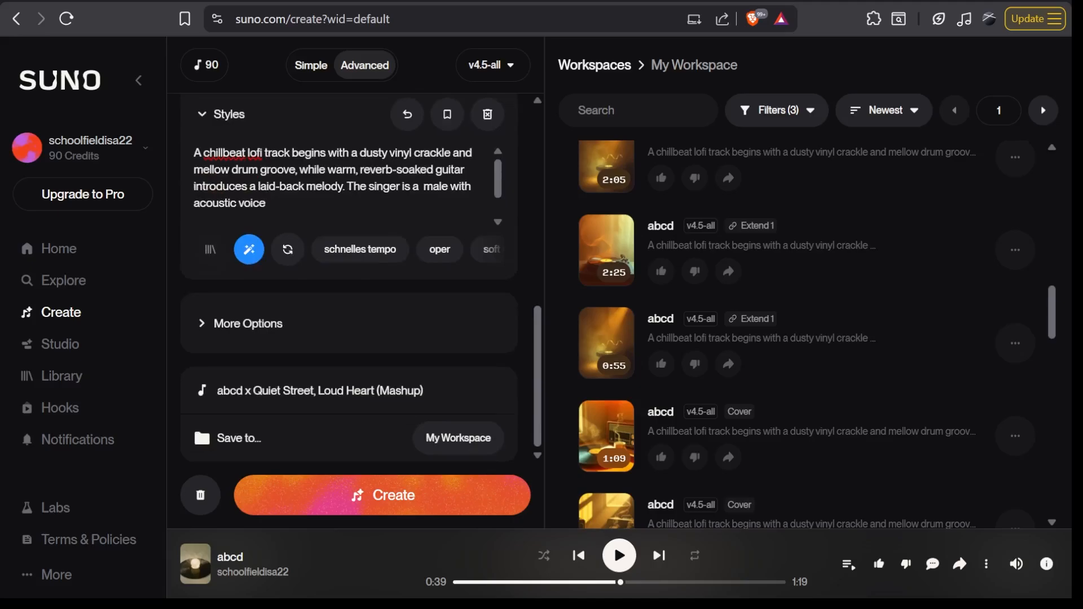
{"action": "scroll", "coordinate": [391, 289], "scroll_direction": "up", "scroll_amount": 2}
- Create the abcd x Quiet Street, Loud Heart mashup
{"action": "scroll", "coordinate": [390, 289], "scroll_direction": "down", "scroll_amount": 2}
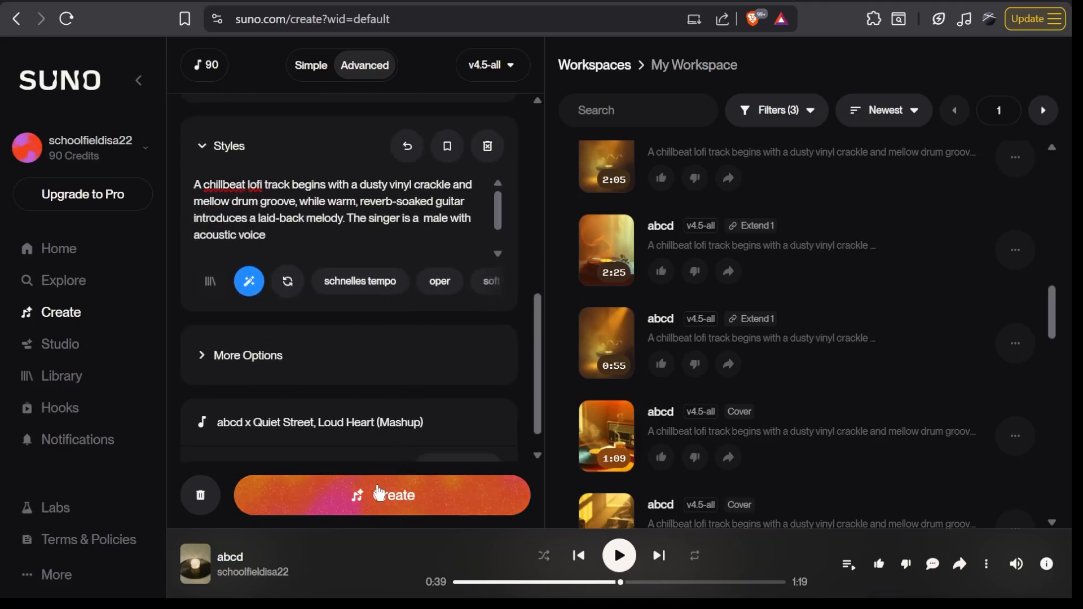
{"action": "scroll", "coordinate": [379, 364], "scroll_direction": "down", "scroll_amount": 1}
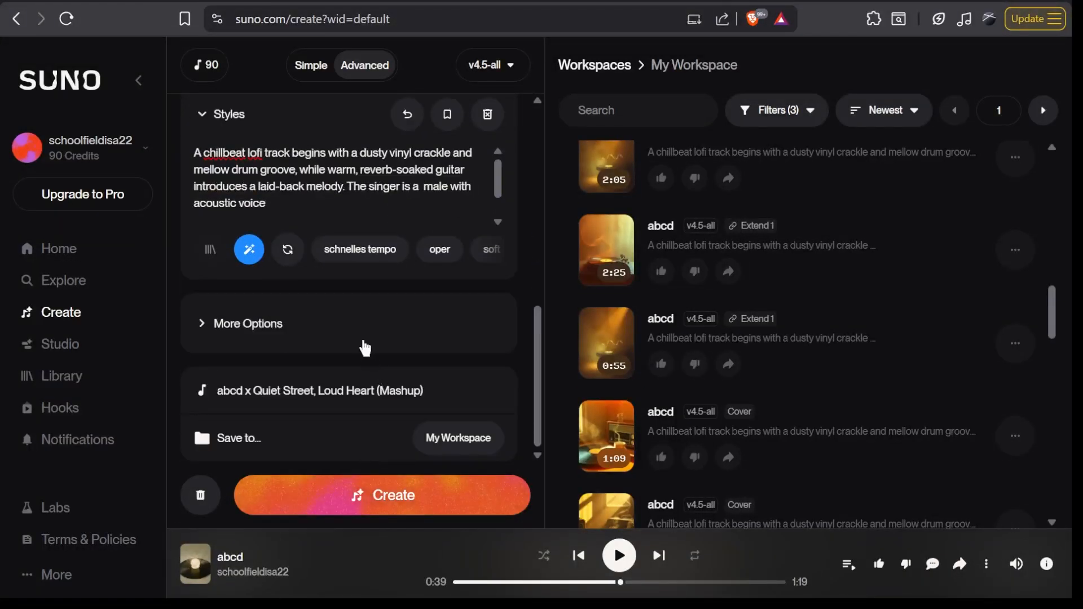
{"action": "left_click", "coordinate": [345, 494]}
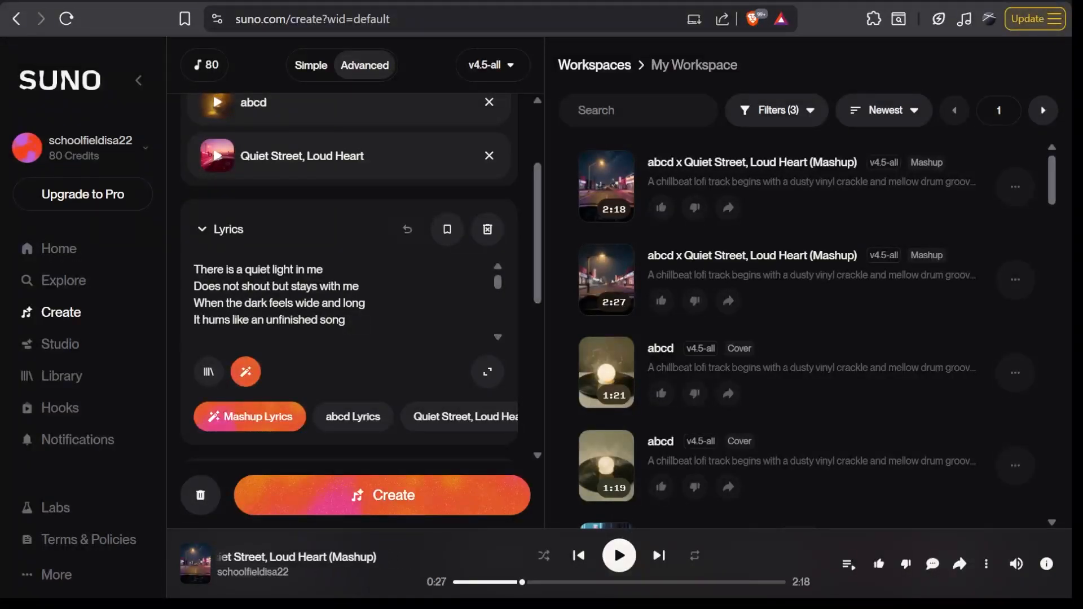
- Play and pause the first generated abcd x Quiet Street, Loud Heart mashup
{"action": "left_click", "coordinate": [618, 558]}
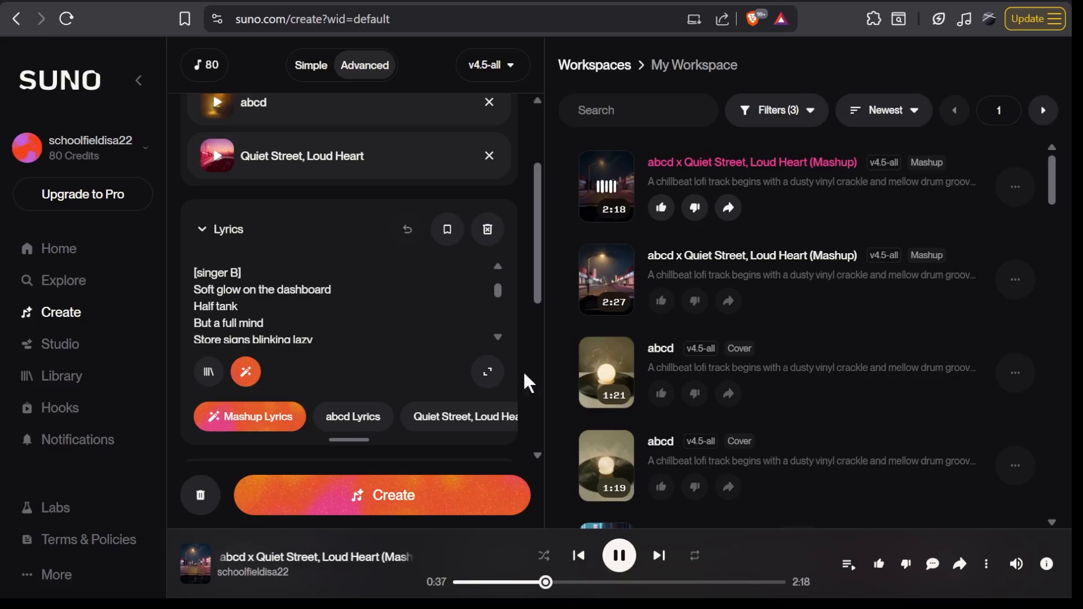
{"action": "key", "text": "space"}
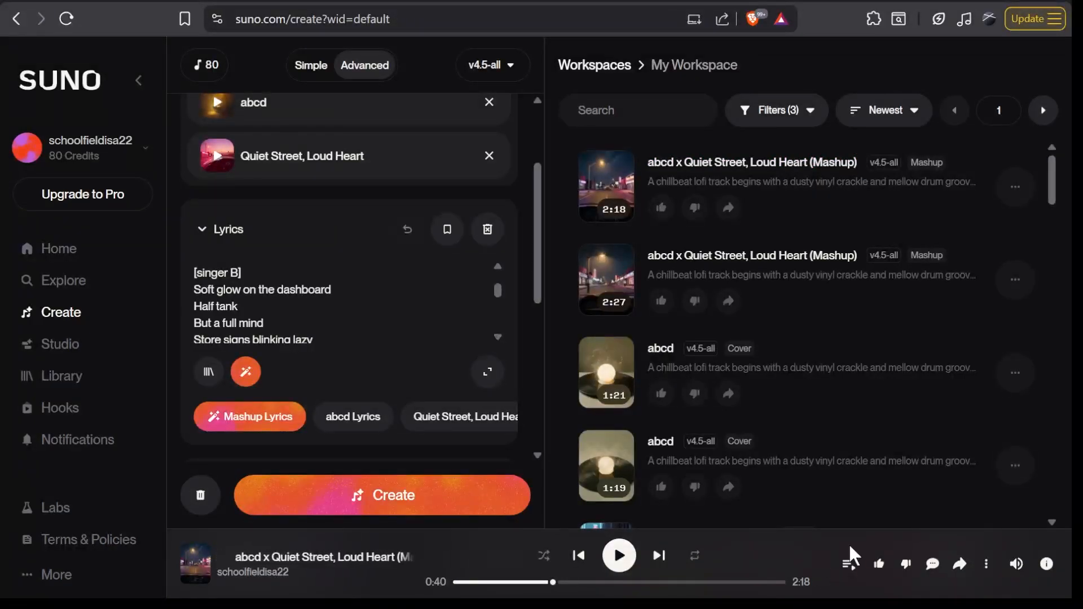
{"action": "left_click", "coordinate": [1021, 195]}
{"action": "mouse_move", "coordinate": [975, 373]}
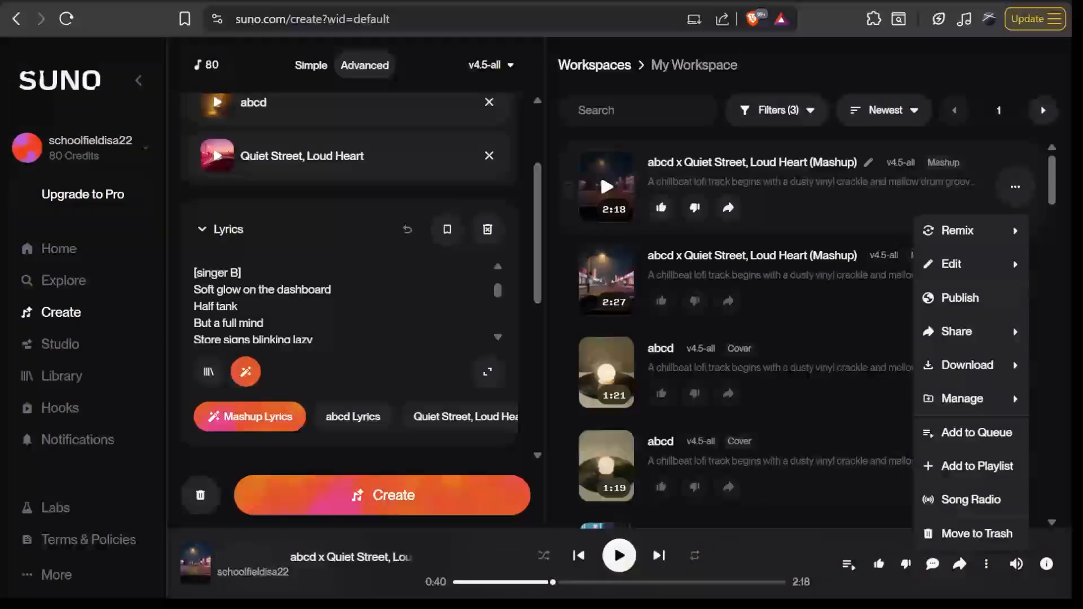
{"action": "left_click", "coordinate": [758, 445]}
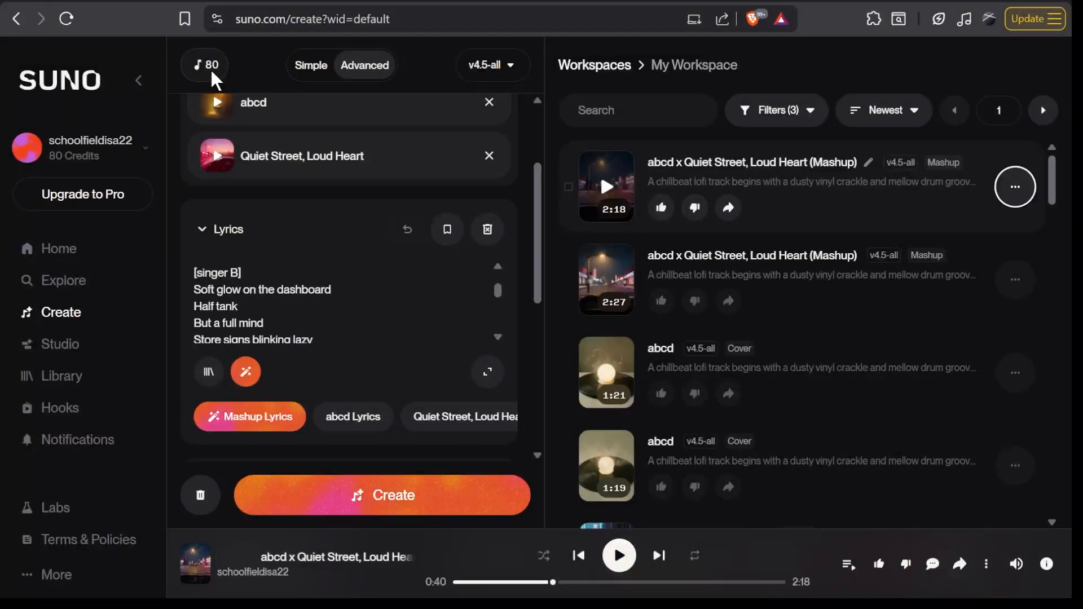
{"action": "key", "text": "Tab"}
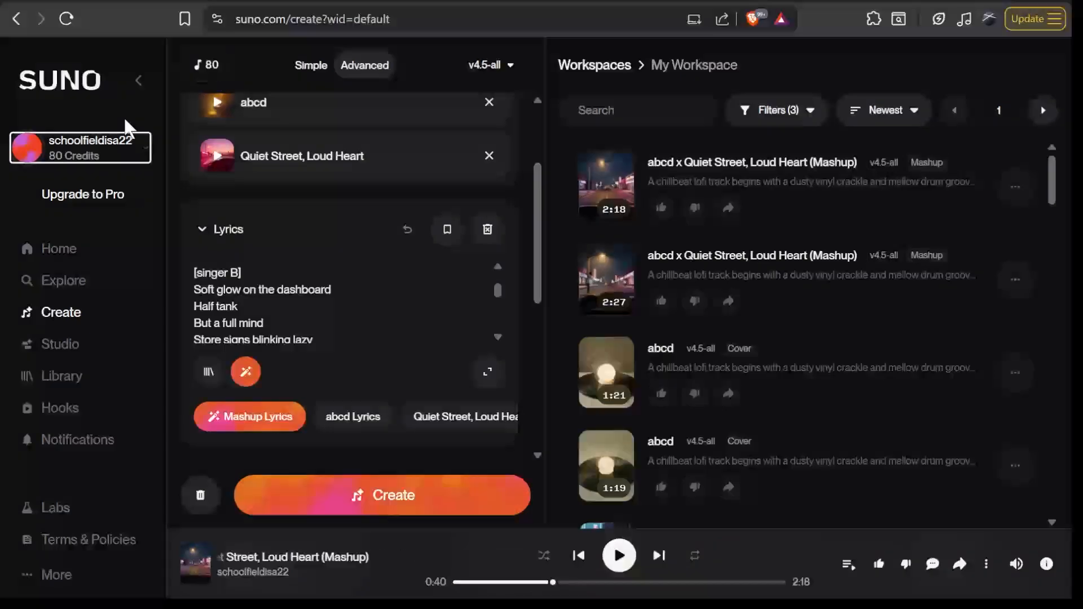